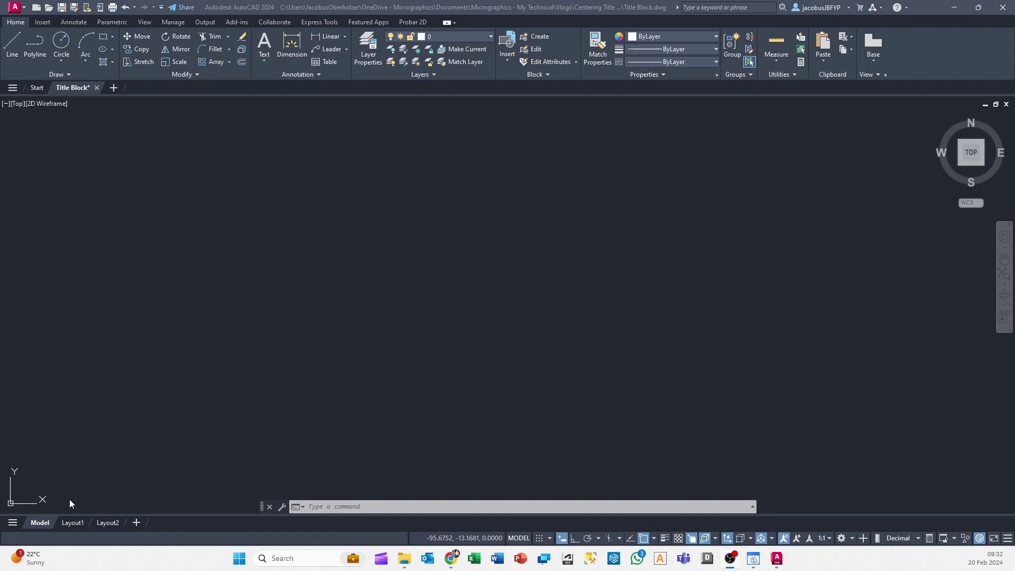
Step: Erase the existing viewport rectangle from Layout1
click(68, 523)
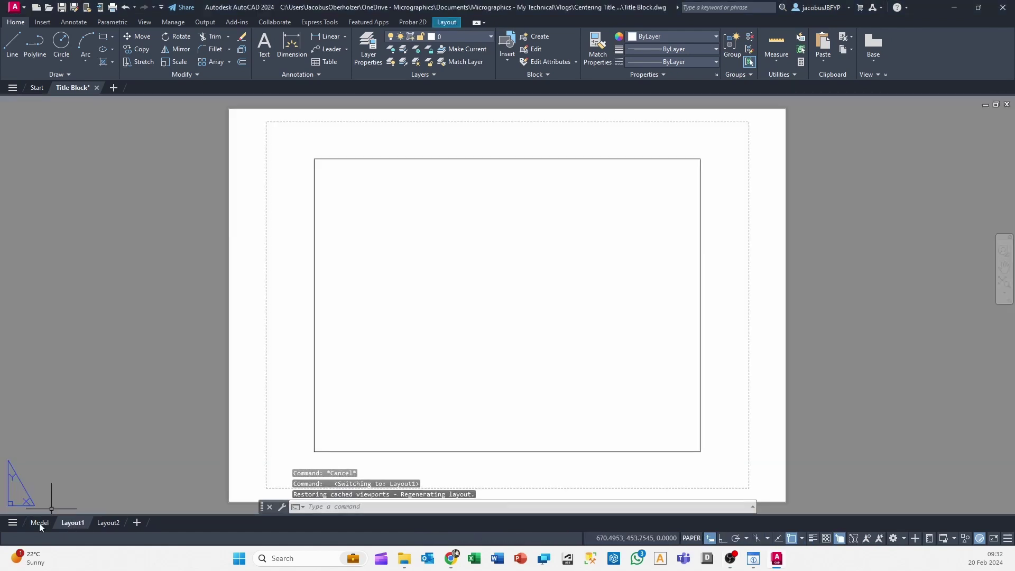
scroll(363, 295, down, 2)
scroll(393, 244, up, 2)
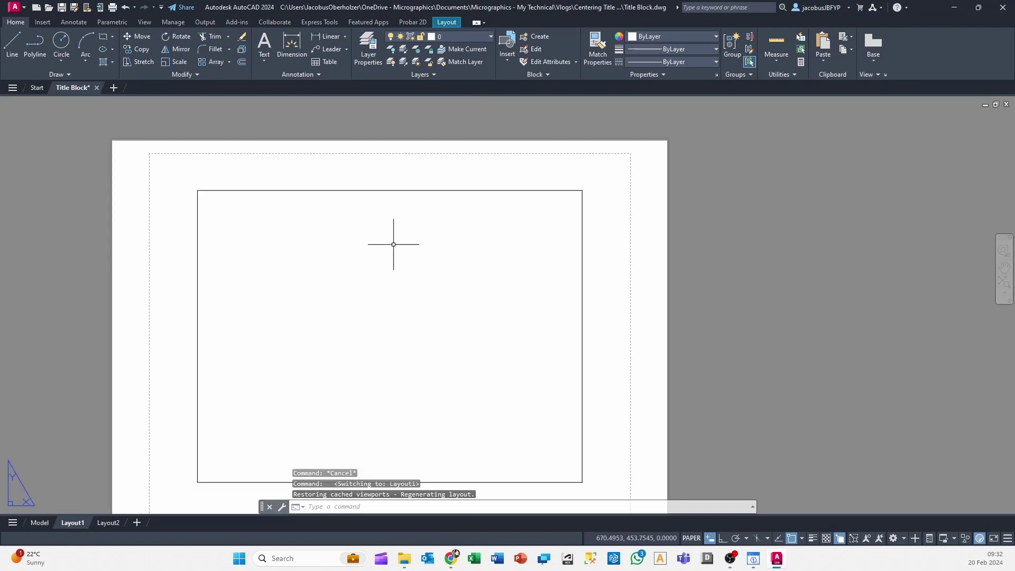
middle_drag(412, 394, 419, 343)
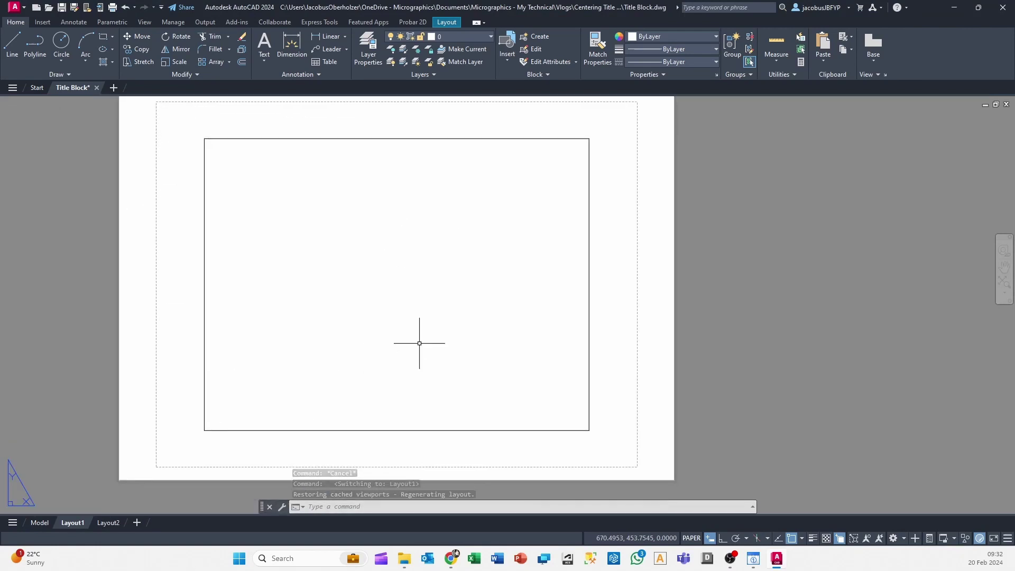
middle_drag(405, 286, 419, 296)
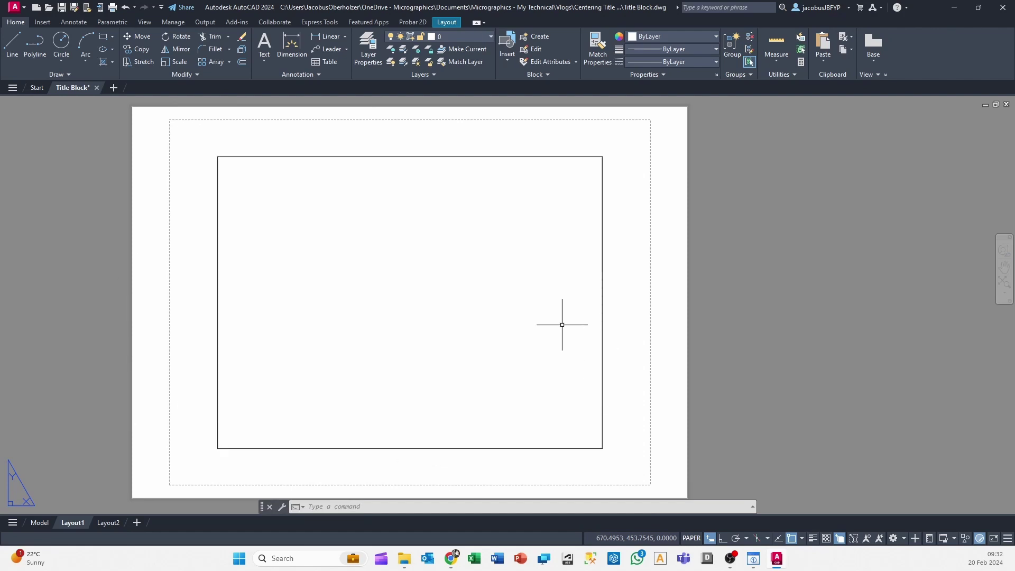
click(294, 135)
click(256, 170)
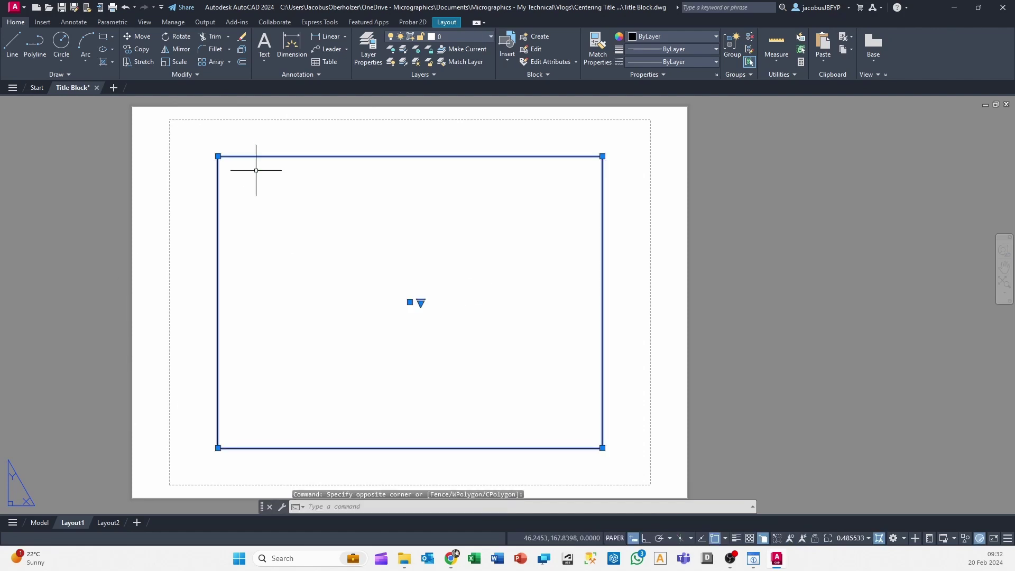
key(Delete)
Step: Delete the Layout2 layout
right_click(110, 523)
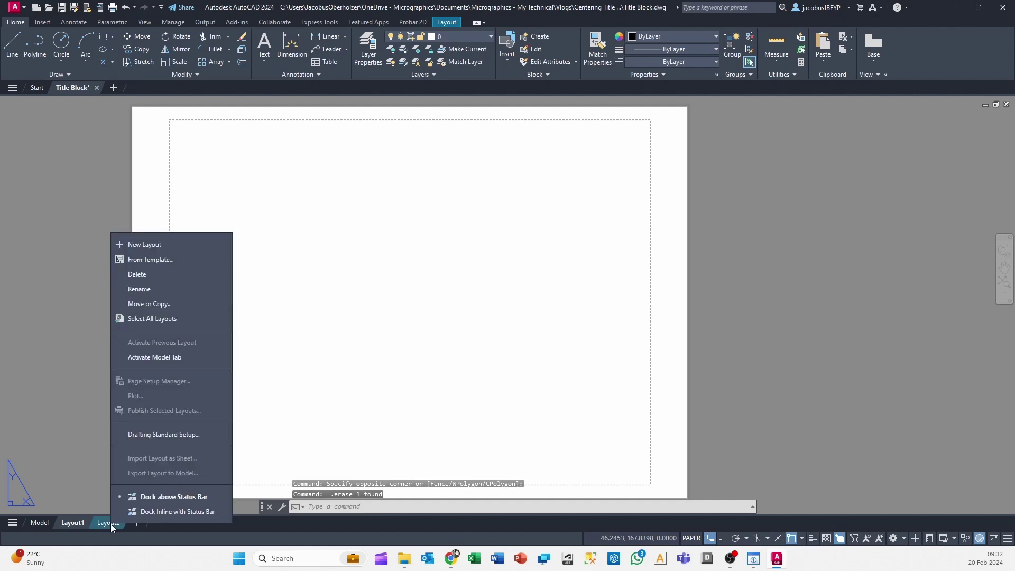
click(179, 275)
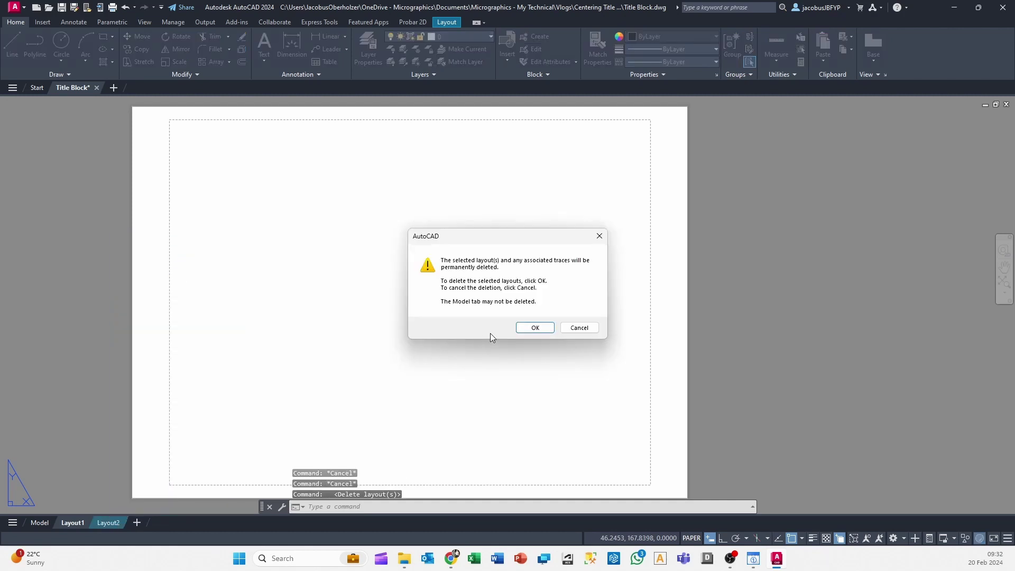
click(533, 328)
Step: Set Layout1's page setup to DWG To PDF.pc3, monochrome.ctb and ISO expand A1 (841 x 594 mm) paper
click(206, 23)
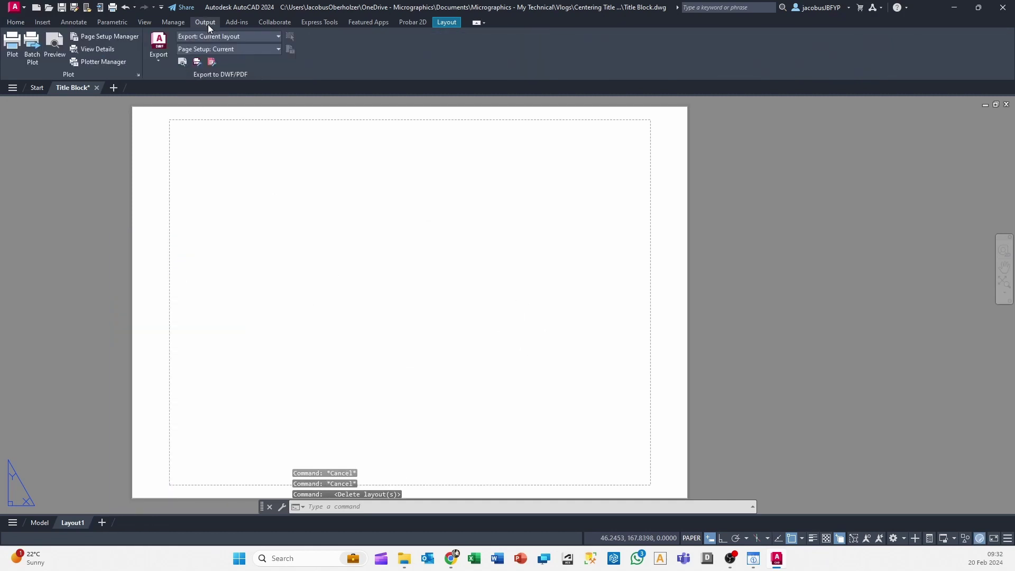
click(102, 37)
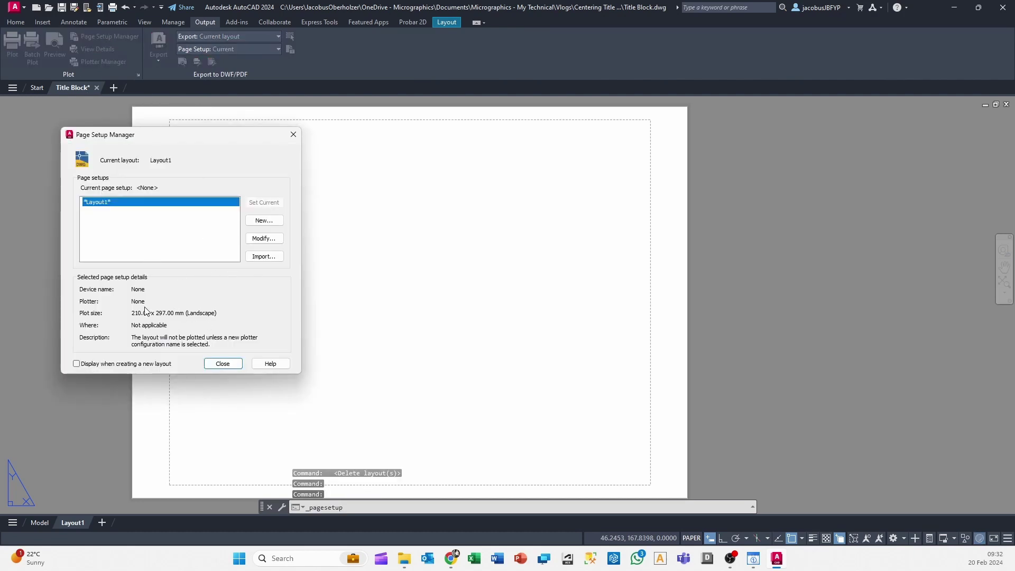
click(265, 238)
click(160, 181)
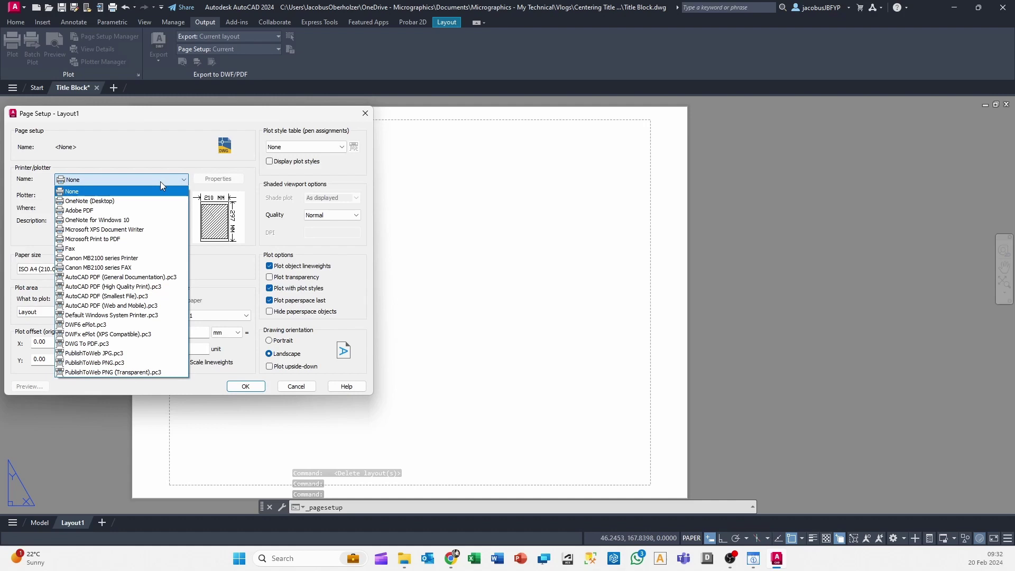
click(87, 344)
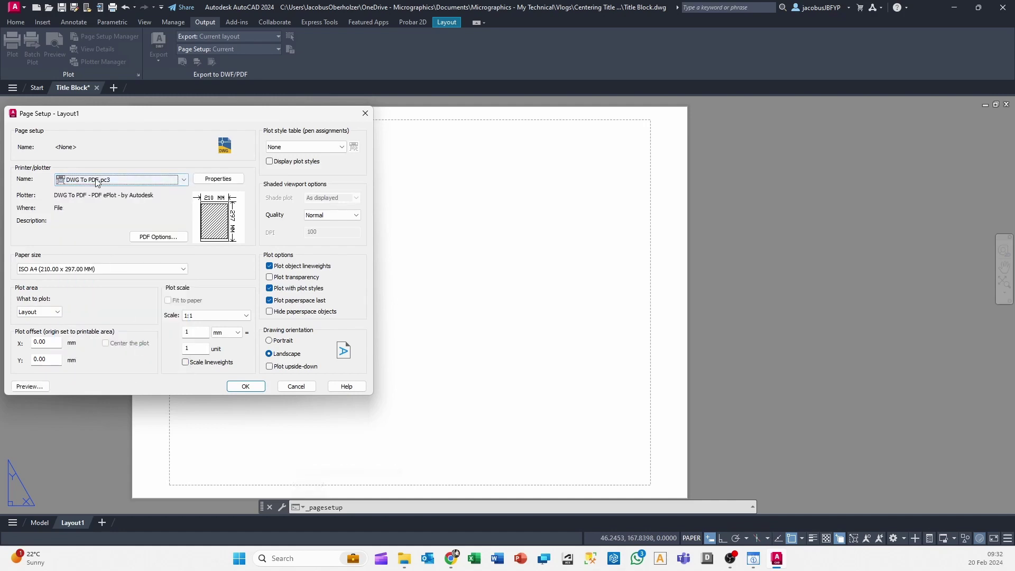
click(307, 148)
click(299, 200)
click(137, 269)
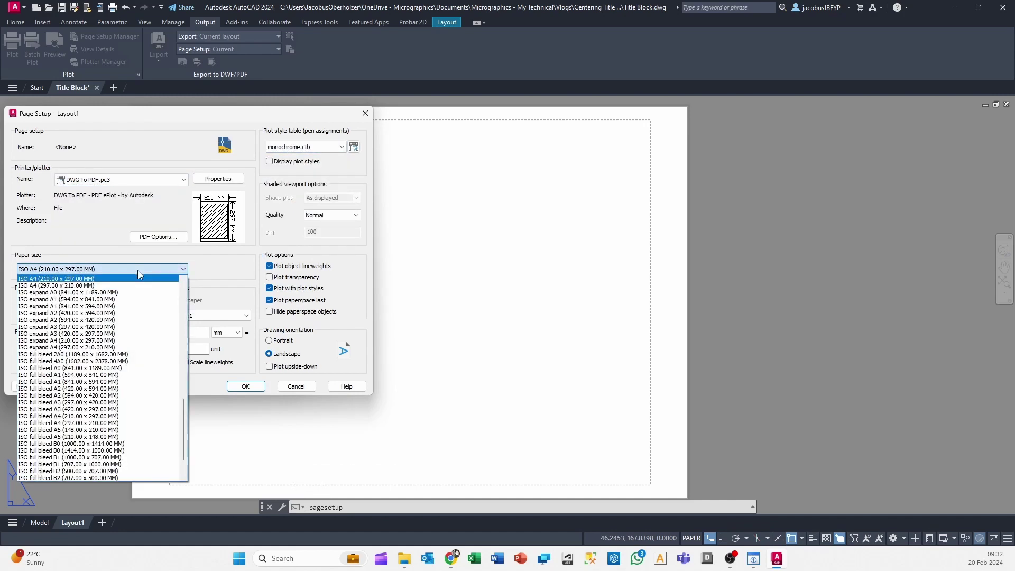
click(129, 306)
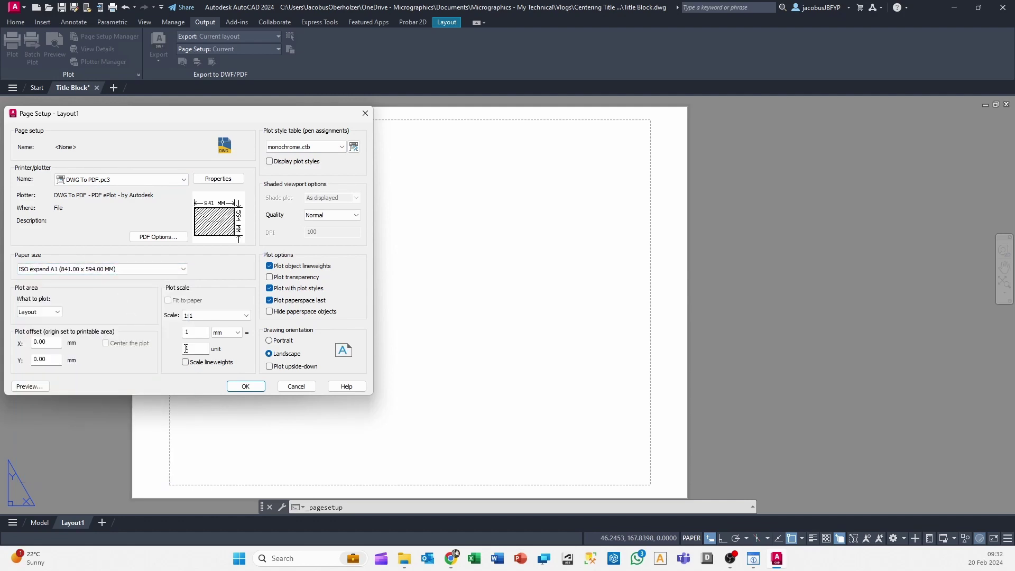
click(245, 387)
click(223, 364)
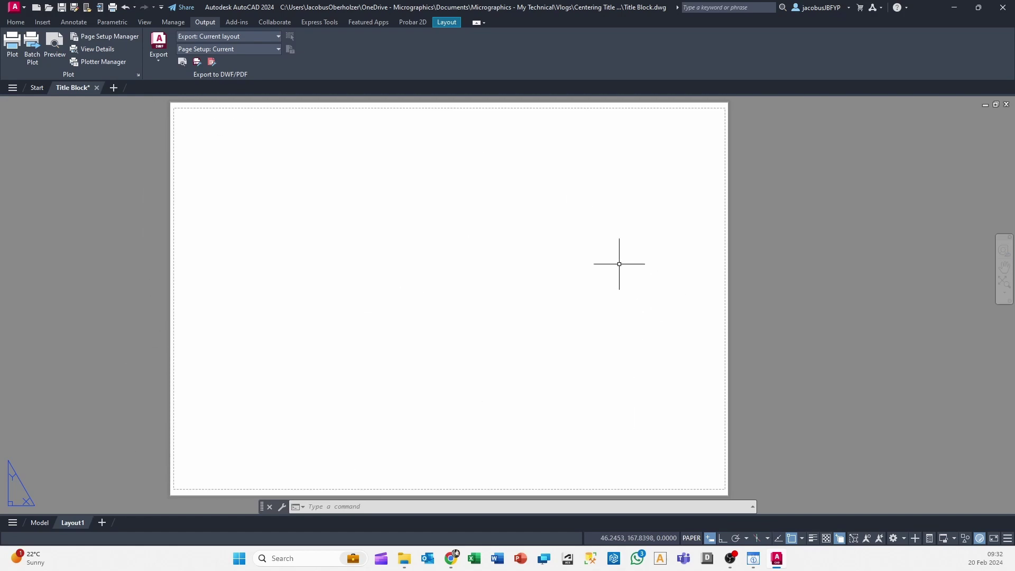
Step: Start the Line tool, then cancel it without drawing anything
scroll(333, 199, up, 5)
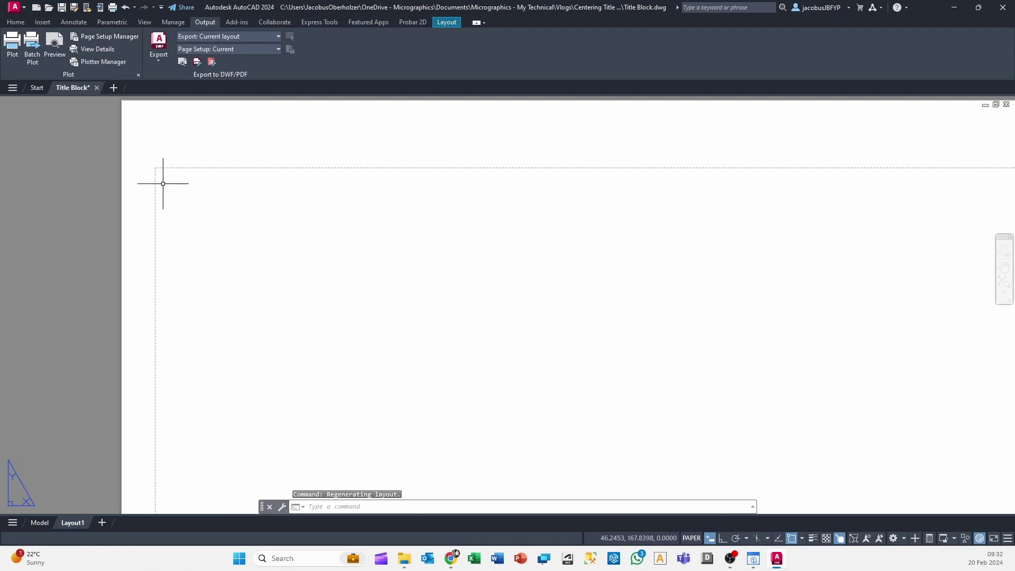
scroll(186, 355, down, 2)
scroll(159, 414, up, 3)
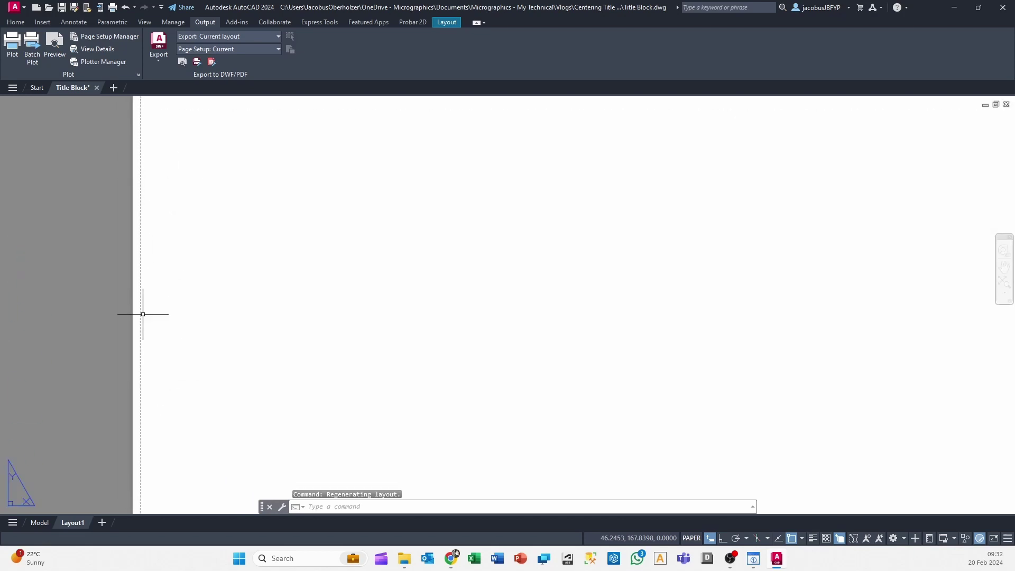
scroll(140, 338, down, 4)
click(15, 22)
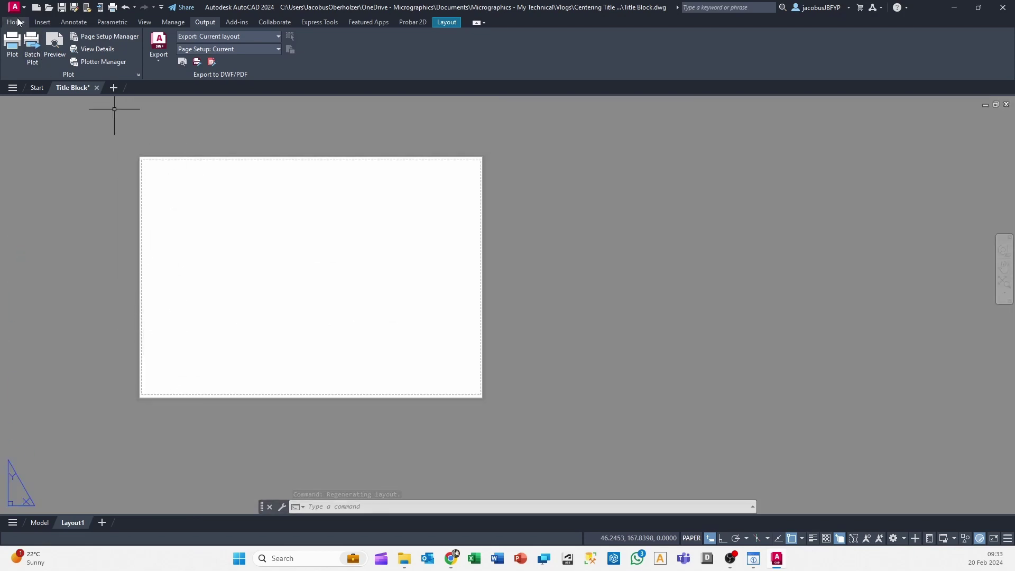
click(13, 43)
scroll(140, 161, up, 4)
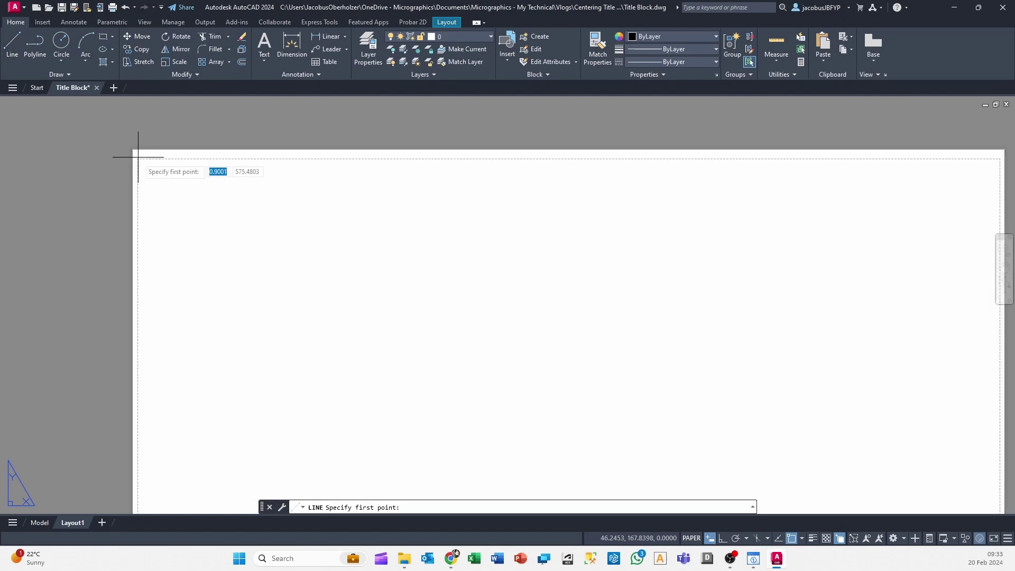
scroll(203, 174, down, 4)
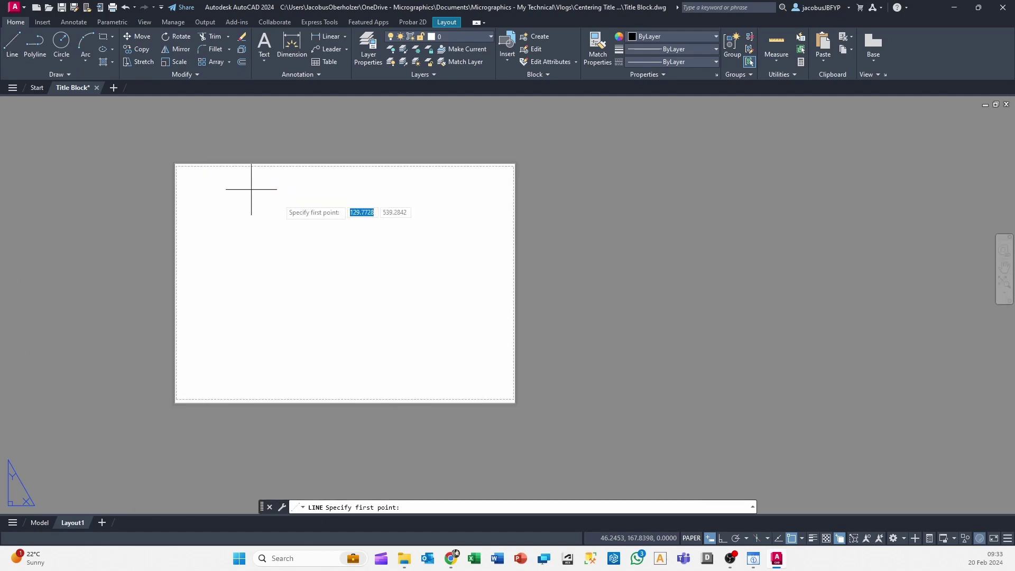
key(Escape)
Step: Place a vertical construction line on the sheet's left border
middle_drag(453, 197, 462, 215)
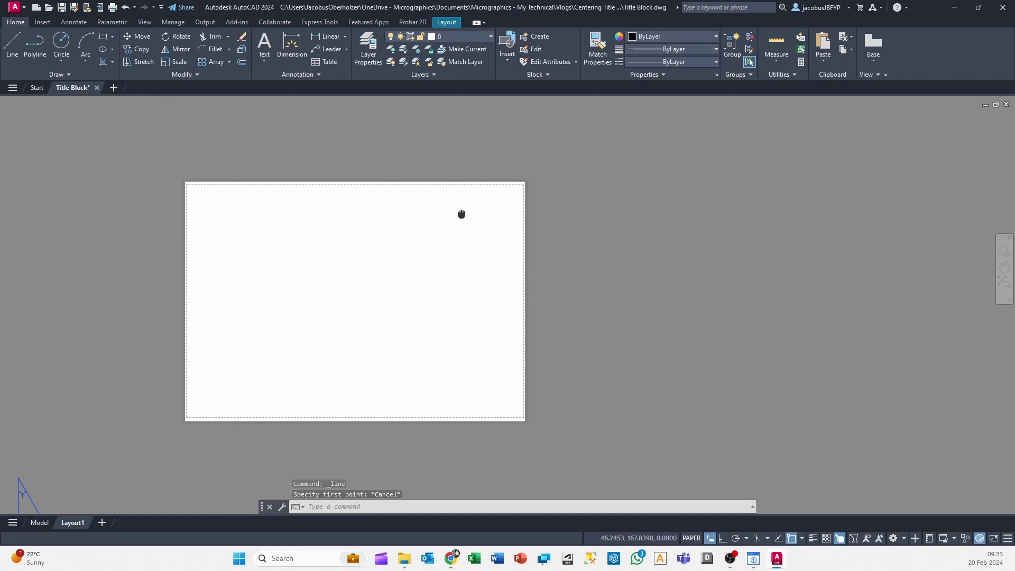
scroll(225, 194, up, 2)
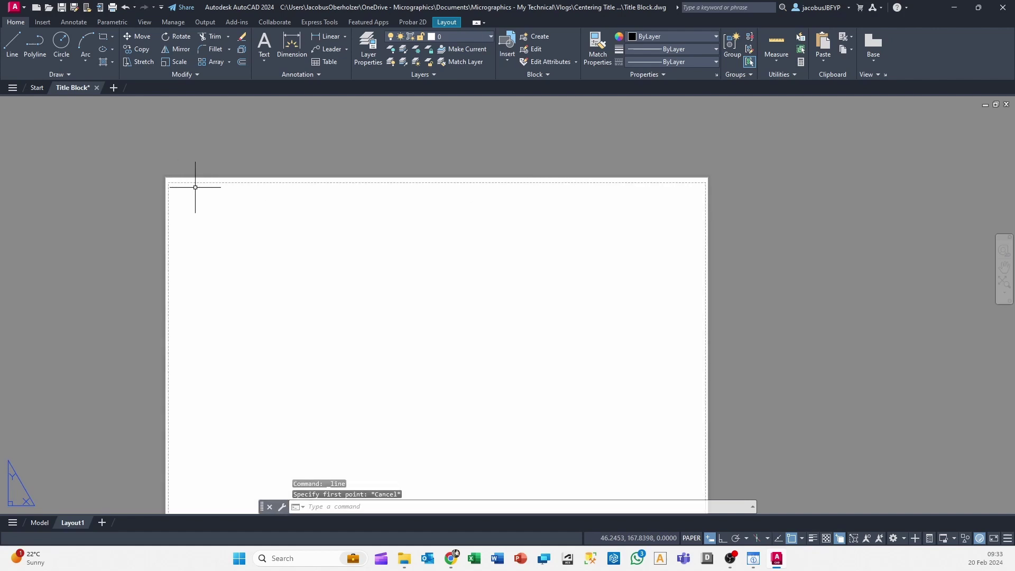
scroll(195, 187, up, 3)
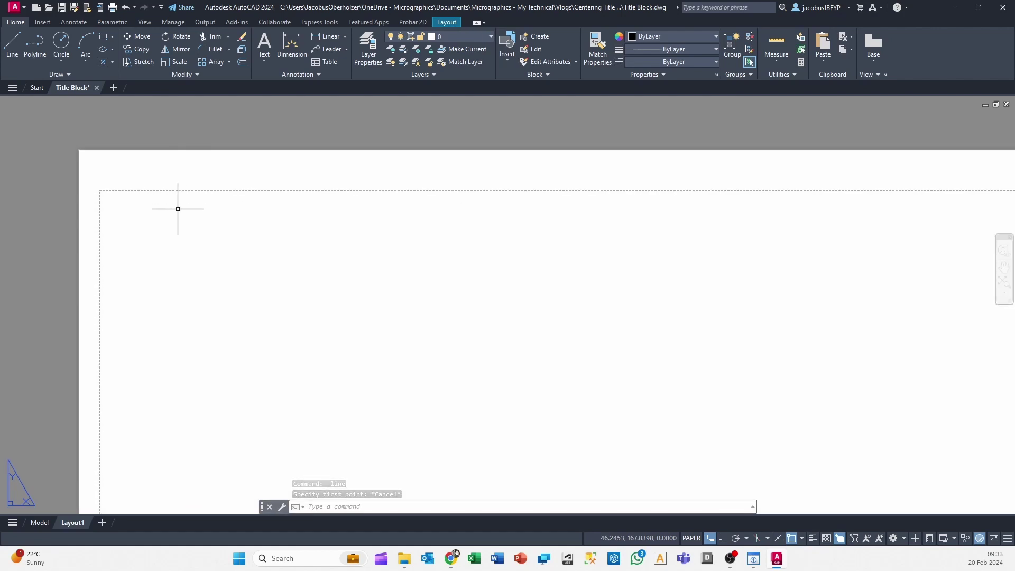
scroll(167, 208, down, 1)
click(46, 75)
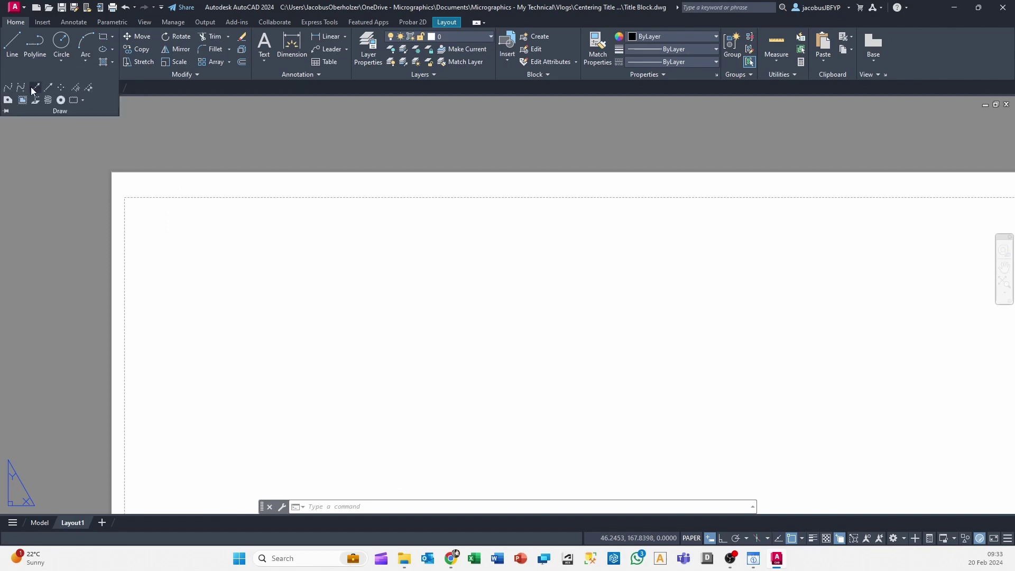
click(33, 87)
text(v)
key(Return)
scroll(112, 202, up, 3)
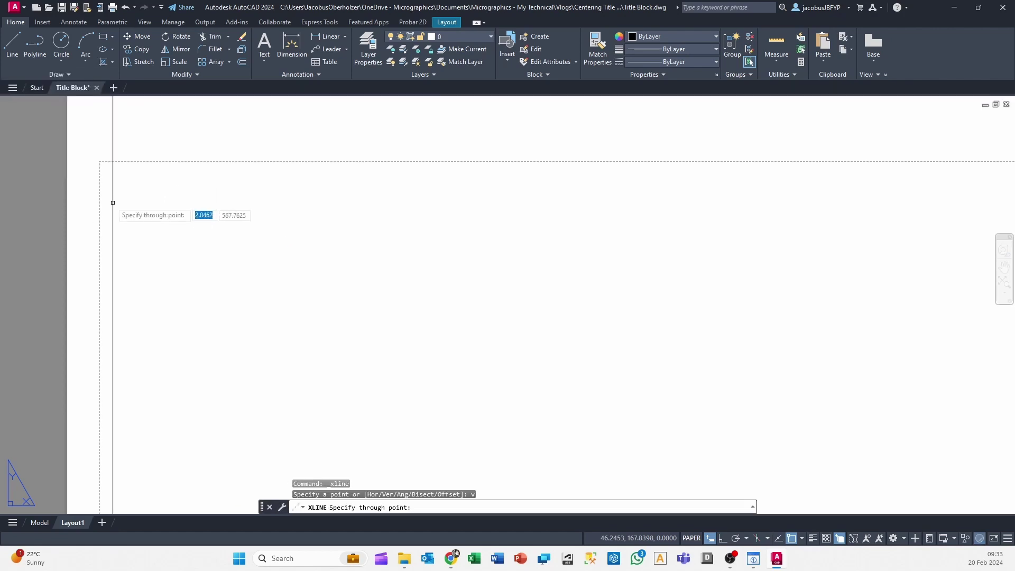
scroll(112, 202, up, 2)
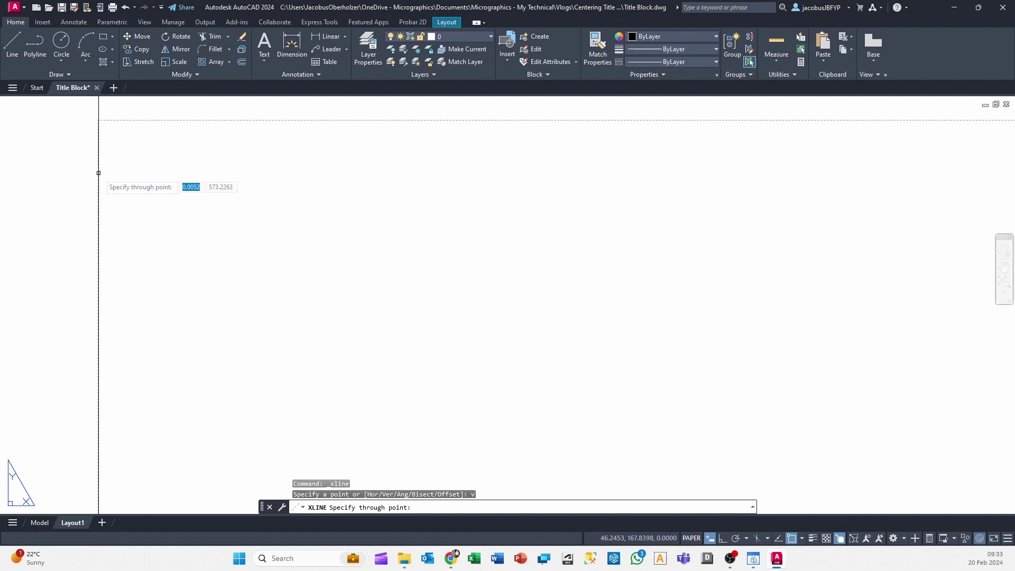
click(97, 172)
Step: Erase the vertical construction line and zoom out to show the whole A1 sheet
scroll(107, 127, up, 4)
scroll(191, 222, down, 3)
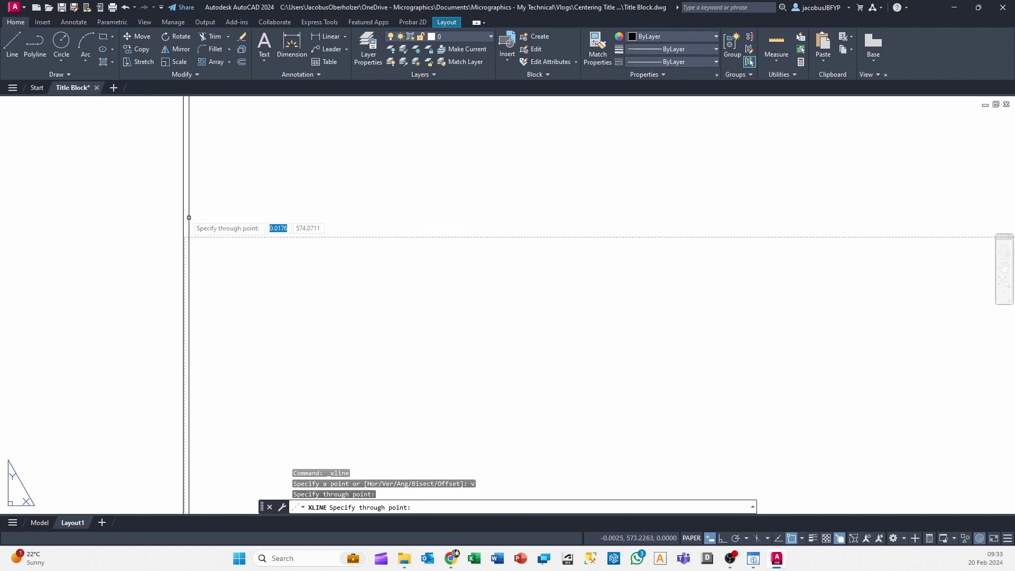
key(Escape)
drag(232, 241, 170, 274)
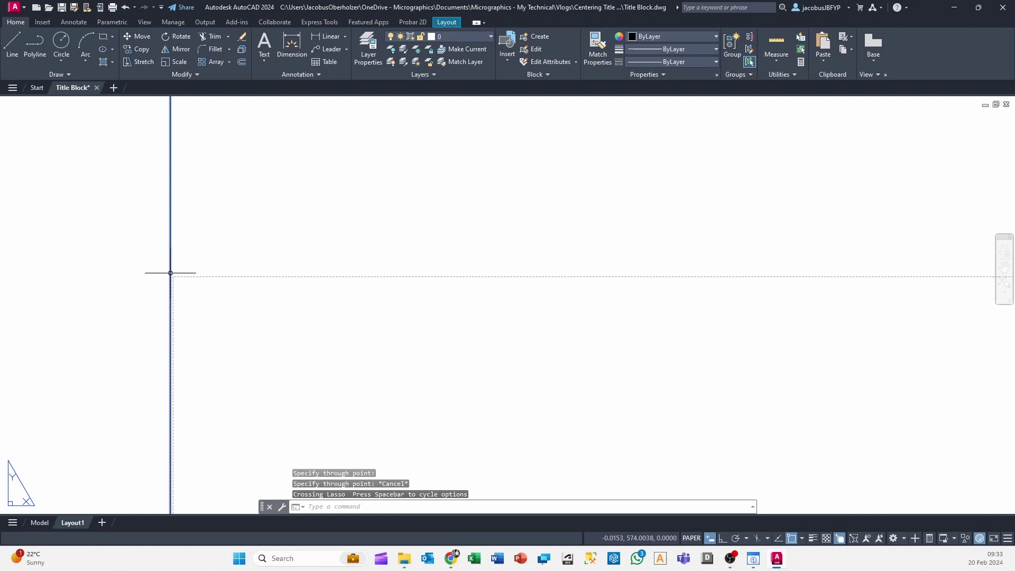
key(Delete)
scroll(244, 253, down, 4)
scroll(482, 322, down, 2)
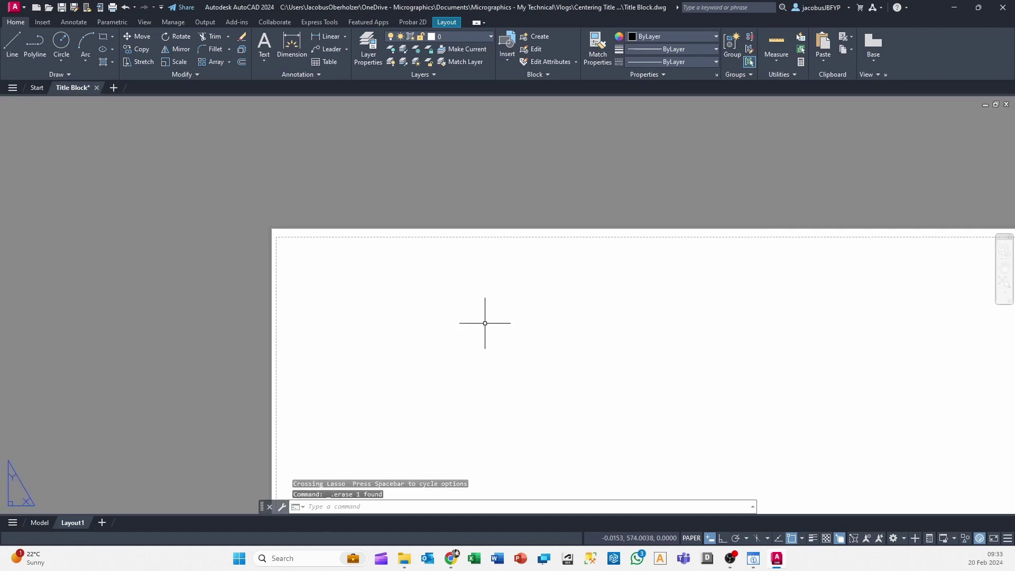
middle_drag(483, 321, 397, 233)
scroll(338, 244, down, 2)
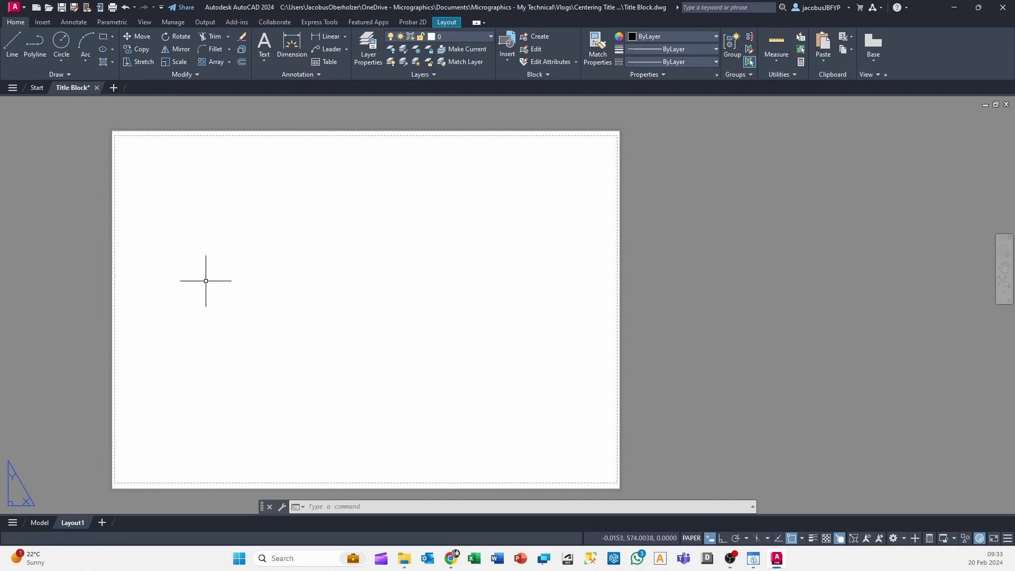
click(206, 22)
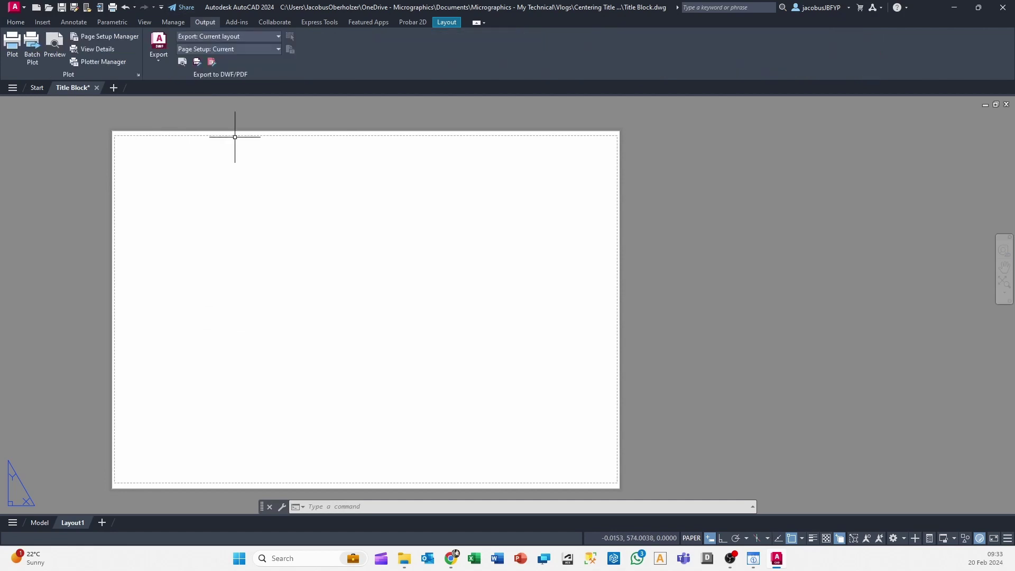
click(100, 36)
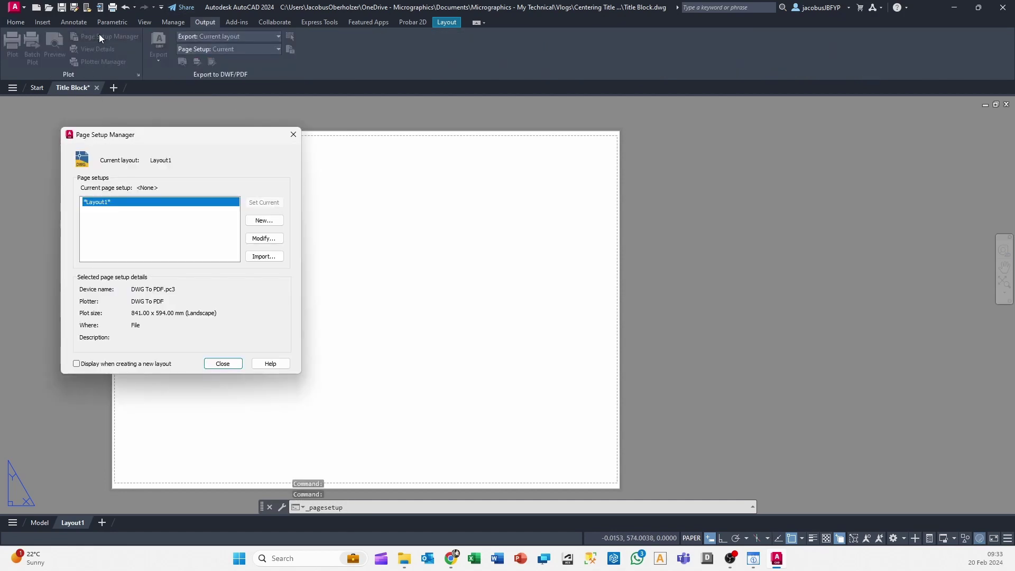
click(266, 238)
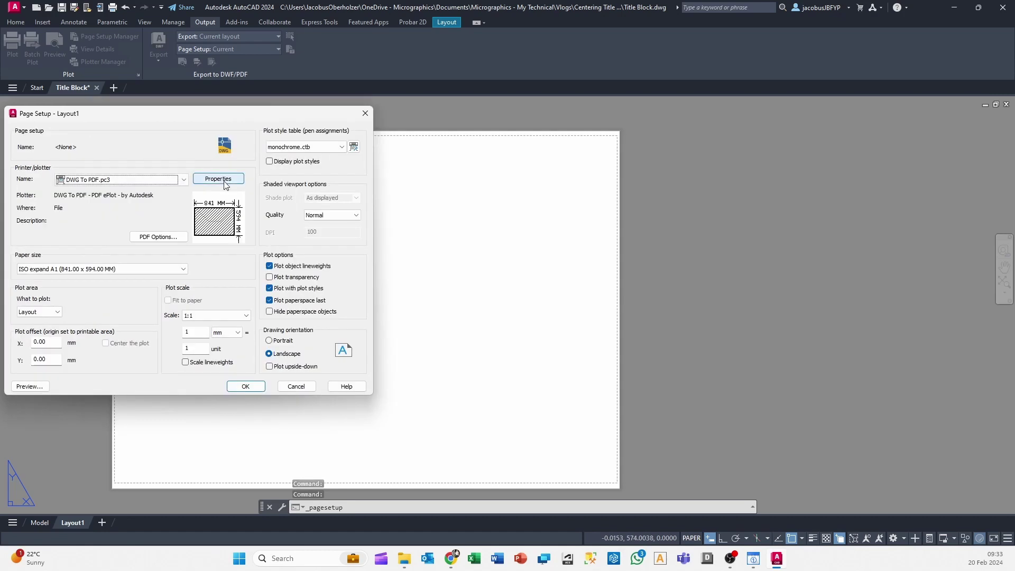
click(218, 179)
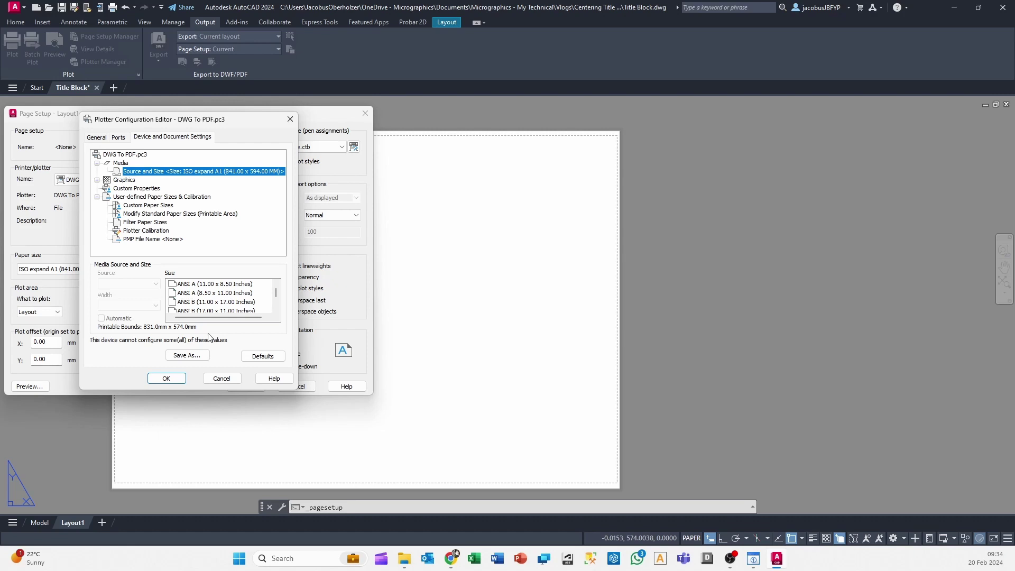
click(166, 378)
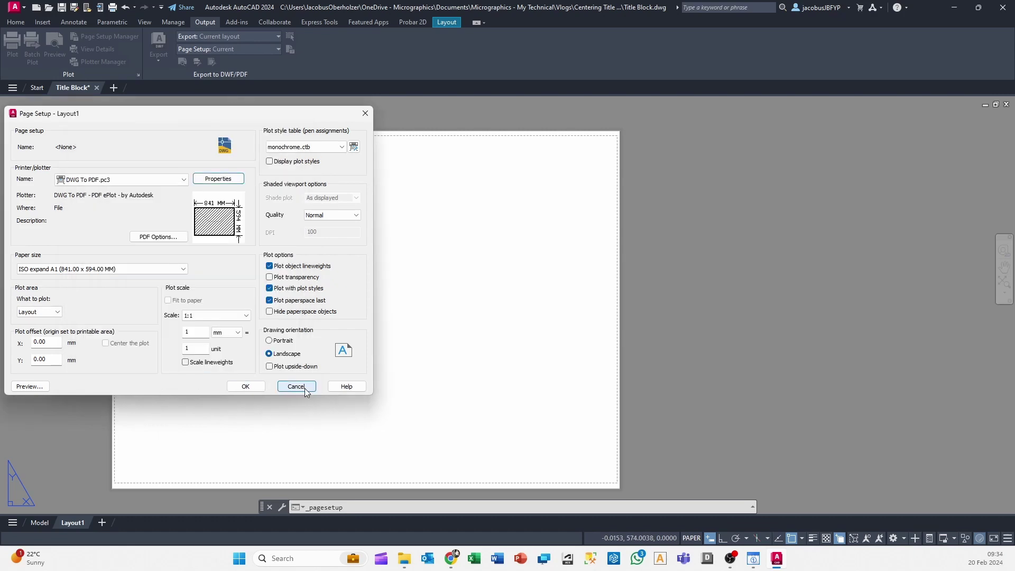
click(298, 386)
click(222, 364)
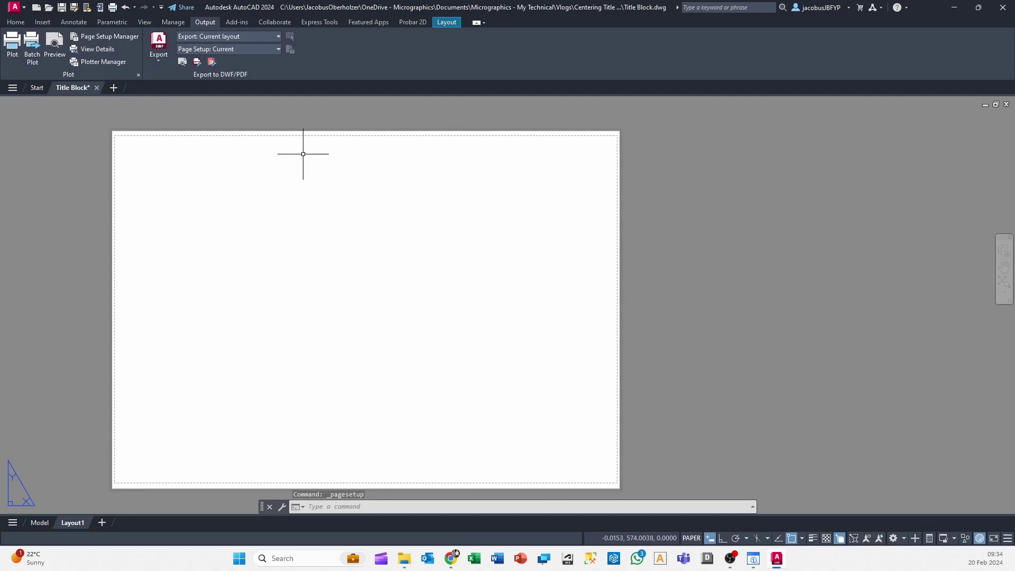
middle_drag(193, 136, 235, 145)
scroll(252, 145, up, 2)
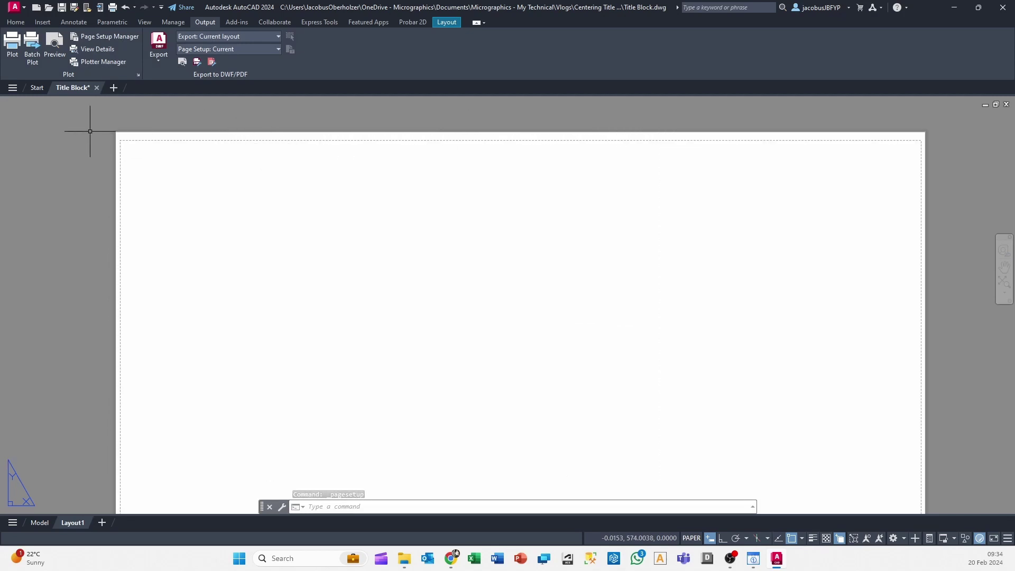
scroll(91, 136, down, 2)
middle_drag(199, 477, 288, 378)
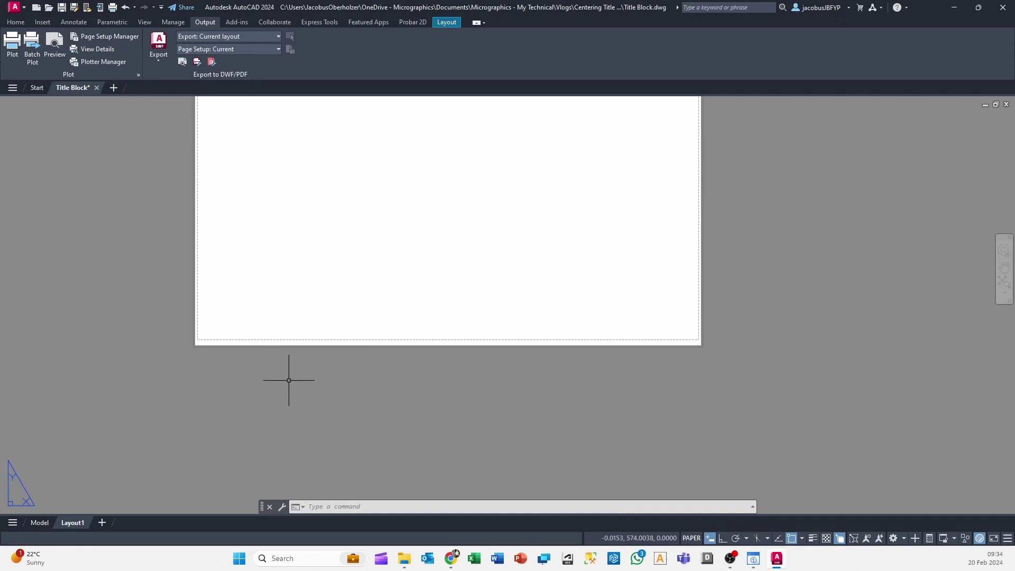
scroll(162, 389, up, 6)
scroll(386, 174, up, 4)
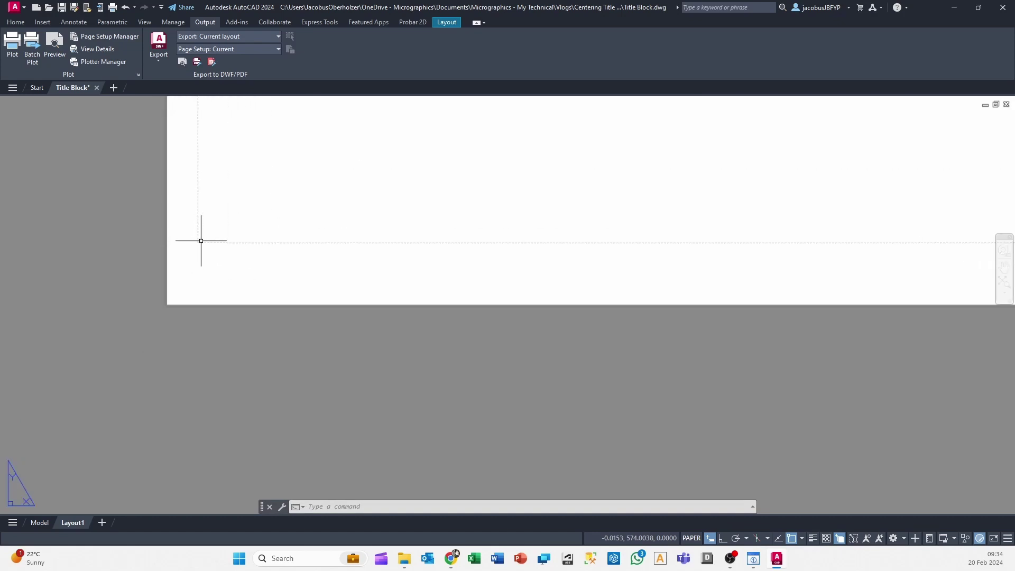
scroll(212, 242, down, 3)
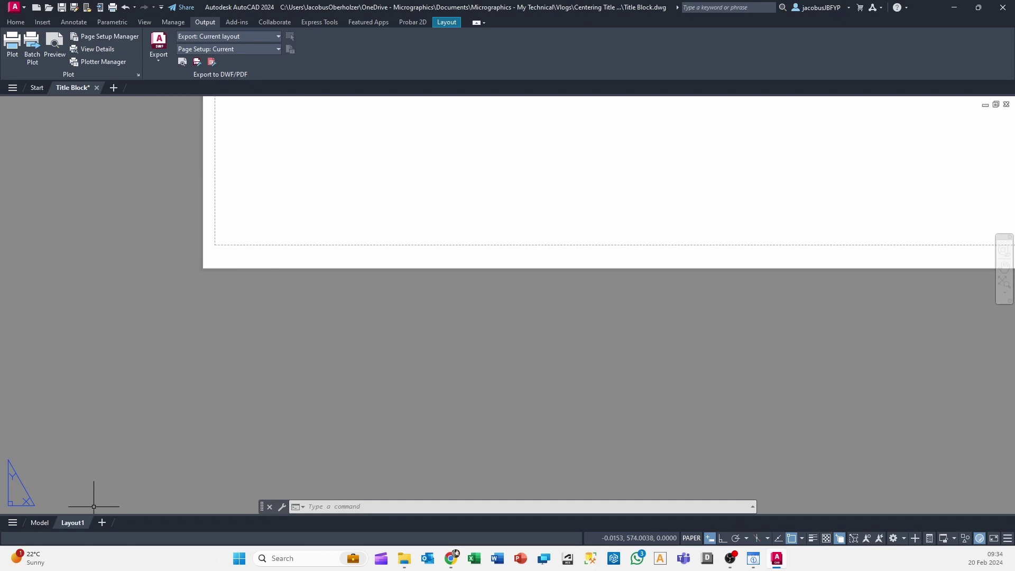
Step: In model space, draw a vertical construction line and offset a copy 831 to the right
click(39, 522)
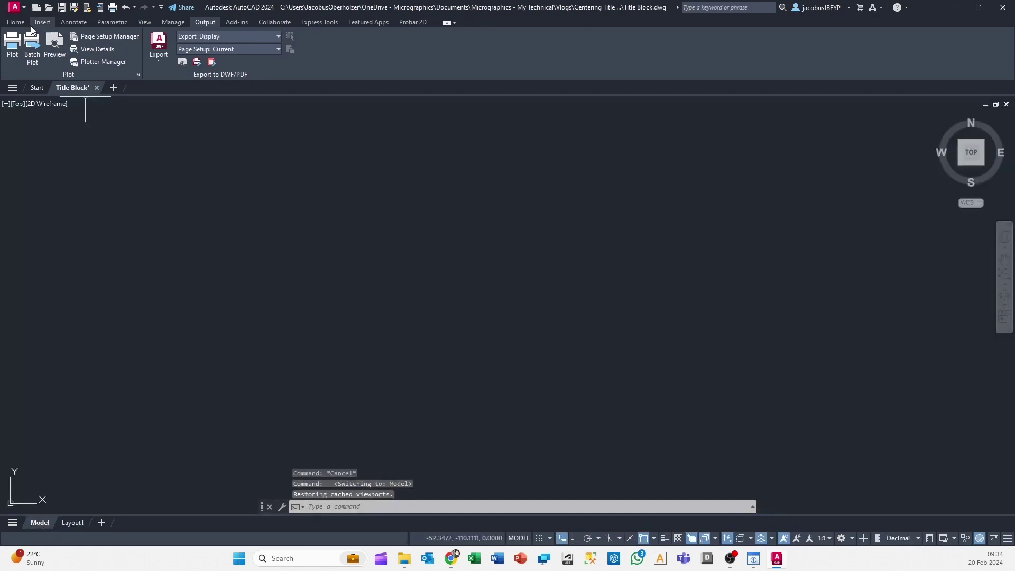
click(37, 73)
click(35, 89)
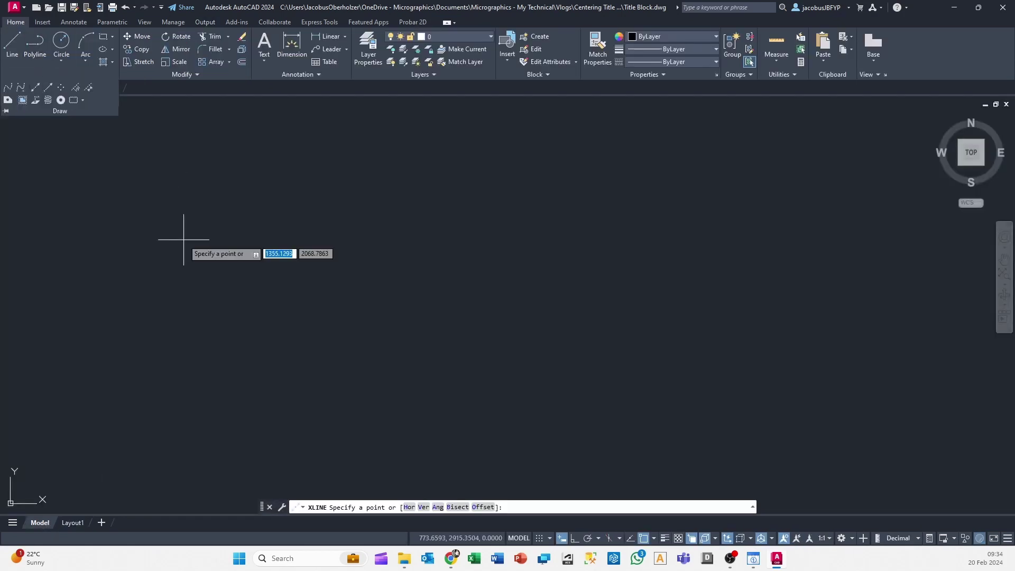
text(v)
key(Return)
click(236, 116)
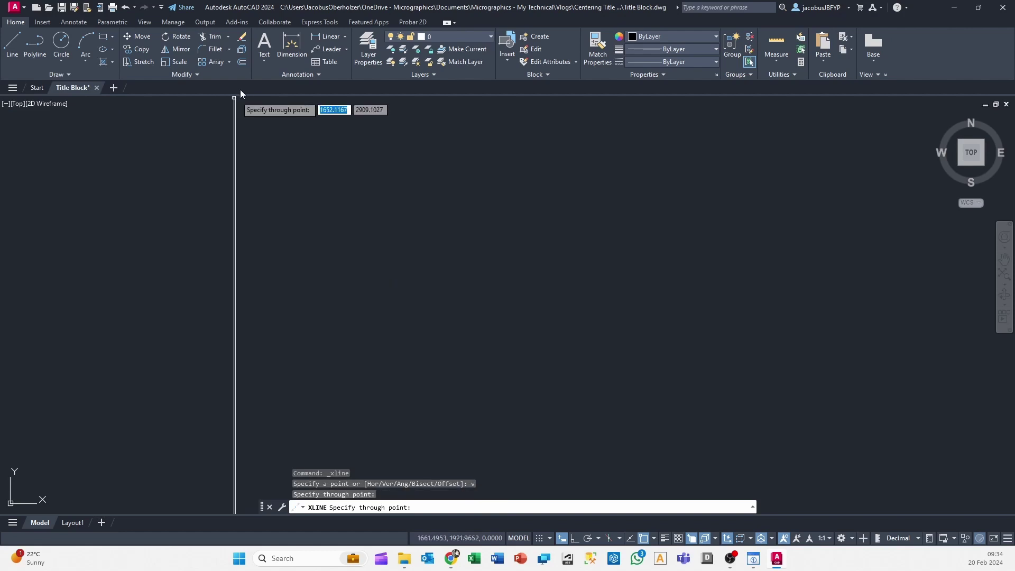
click(242, 62)
text(8)
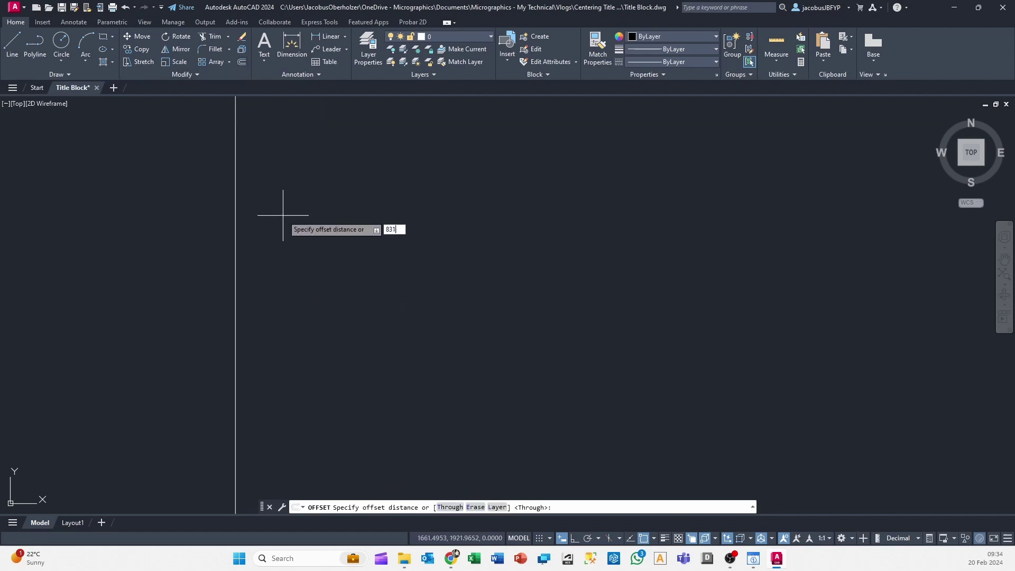
text(31)
key(Return)
click(238, 211)
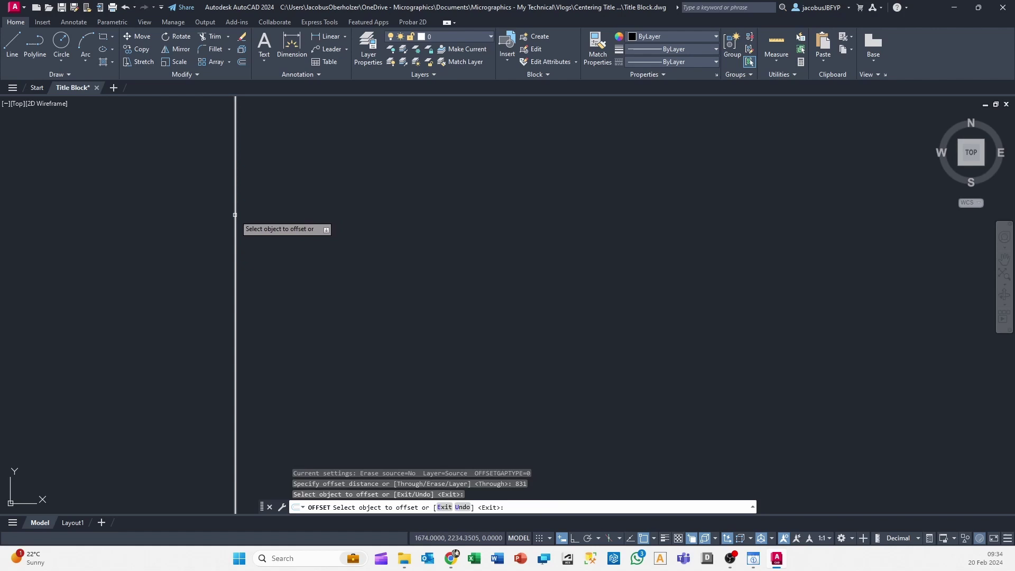
click(370, 222)
Step: Add a horizontal construction line and offset a copy 574 below it
click(48, 75)
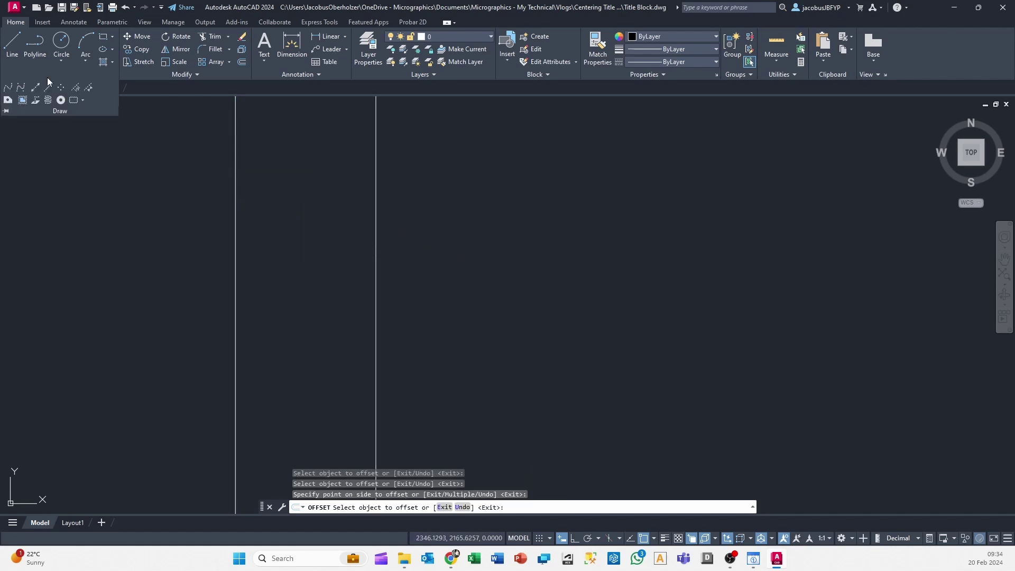
click(9, 84)
text(h)
key(Return)
click(295, 193)
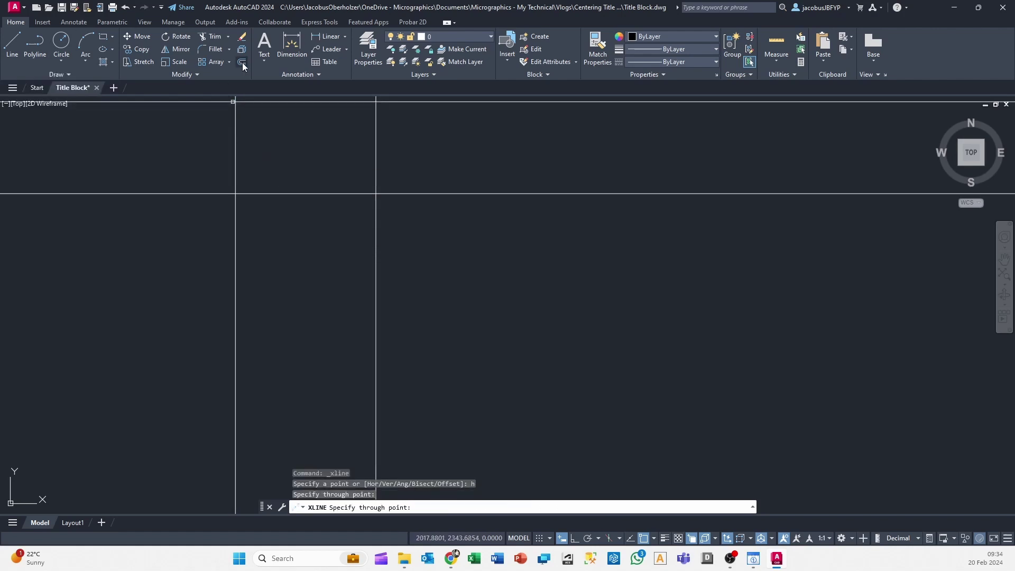
key(Return)
text(o)
key(Return)
text(574)
Step: Trim the construction line overhangs to leave an 831 × 574 rectangle
key(Return)
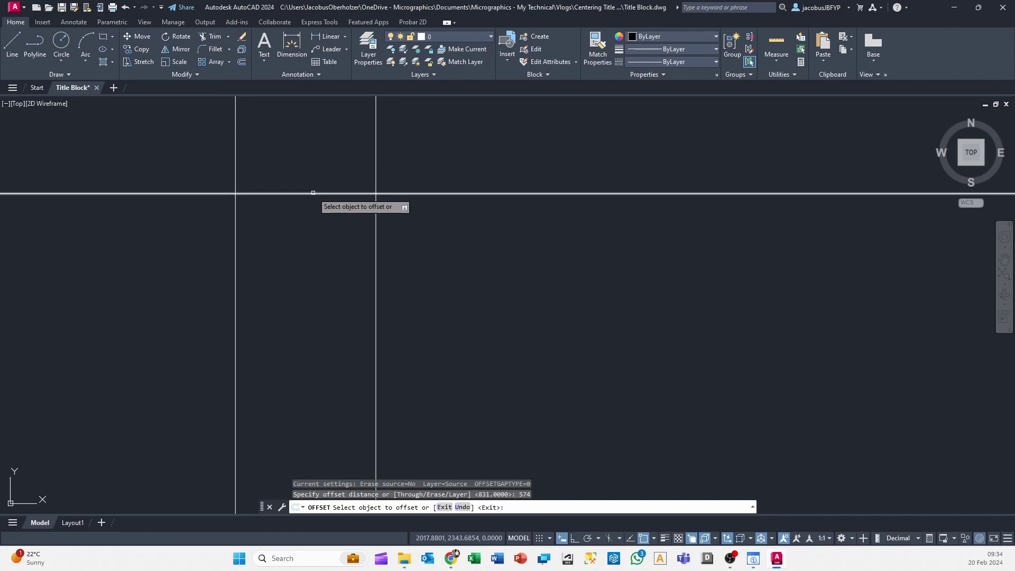
click(317, 193)
click(305, 237)
click(209, 37)
key(Return)
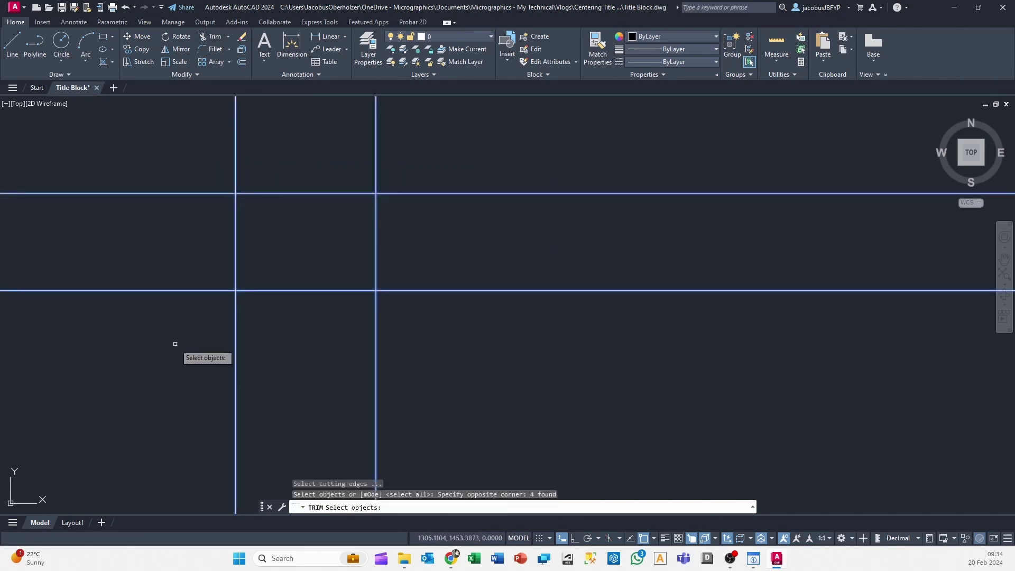
click(487, 335)
click(152, 356)
click(167, 161)
click(120, 304)
click(459, 141)
click(211, 159)
click(475, 159)
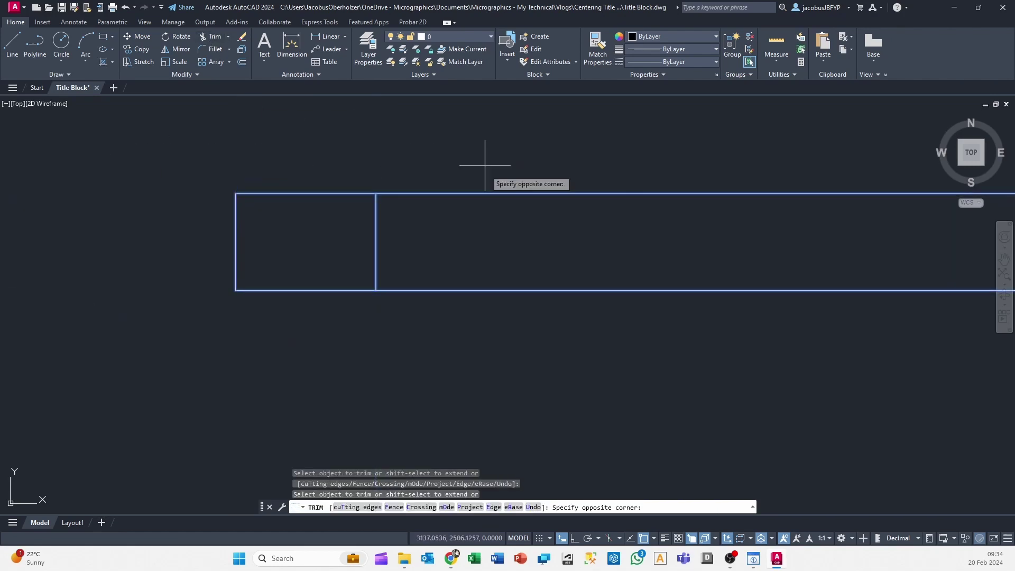
click(454, 311)
middle_drag(468, 306, 431, 267)
key(Escape)
Step: Copy the rectangle with its lower-left corner as the base point
click(567, 192)
click(310, 338)
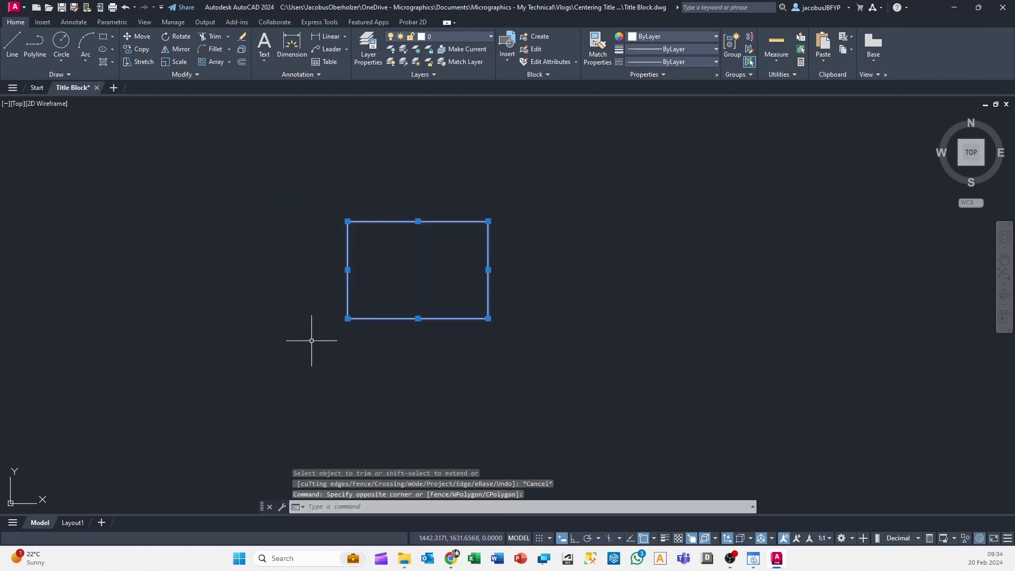
scroll(381, 282, up, 4)
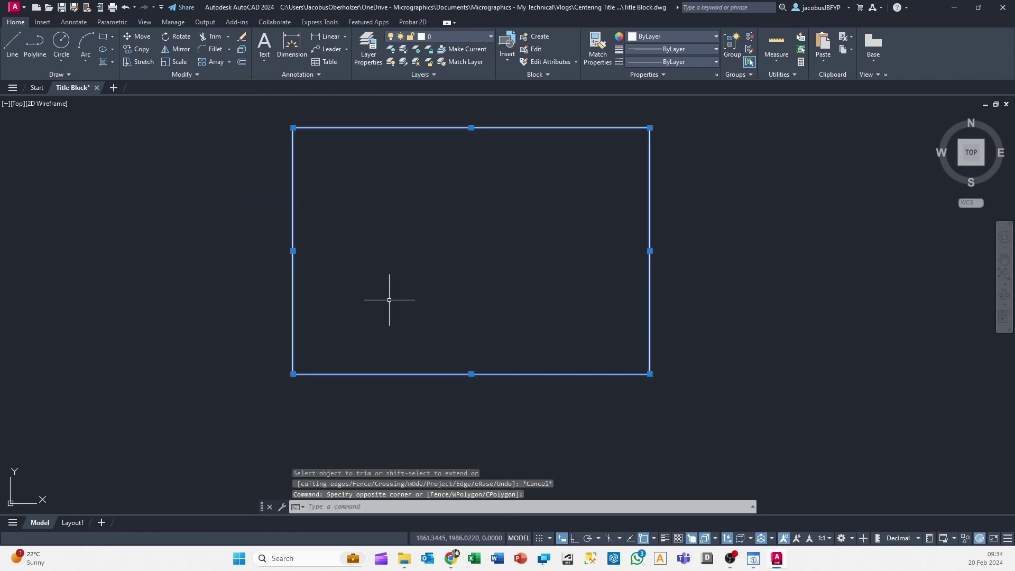
key(ctrl+shift+c)
click(292, 374)
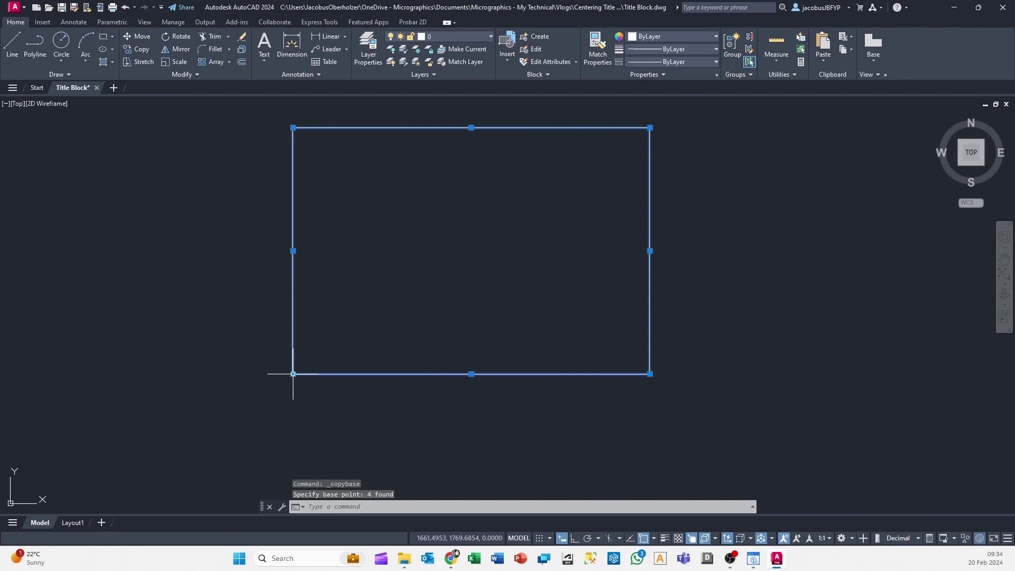
Step: Paste the copied rectangle onto Layout1 as a block at insertion point 0,0
click(79, 522)
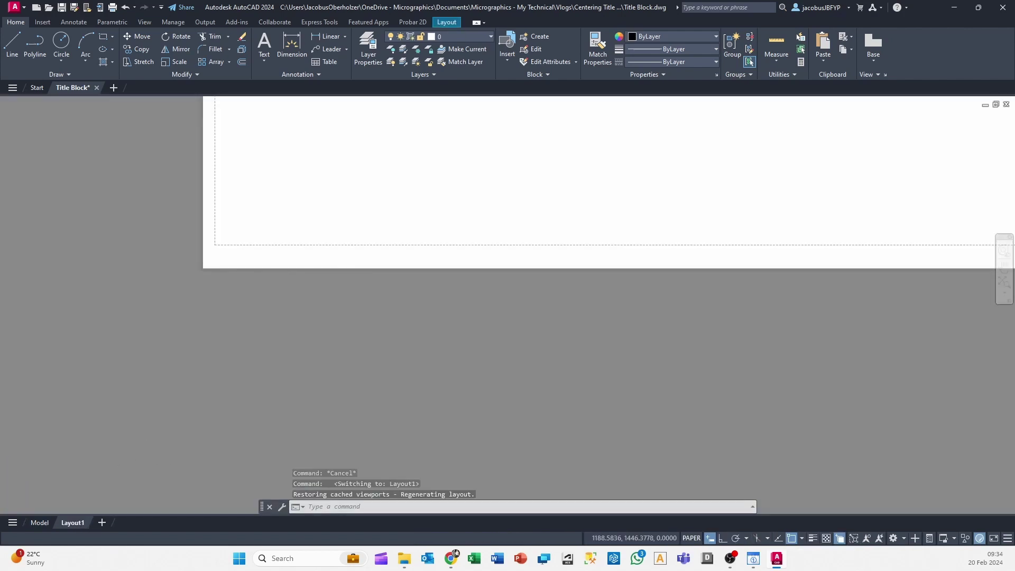
scroll(278, 351, down, 6)
scroll(328, 317, up, 2)
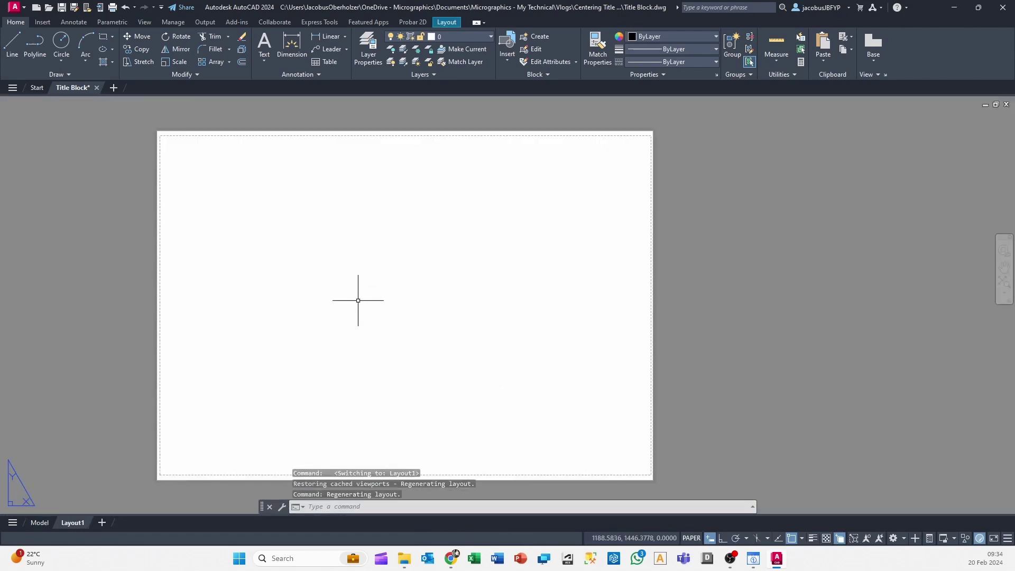
key(ctrl+shift+v)
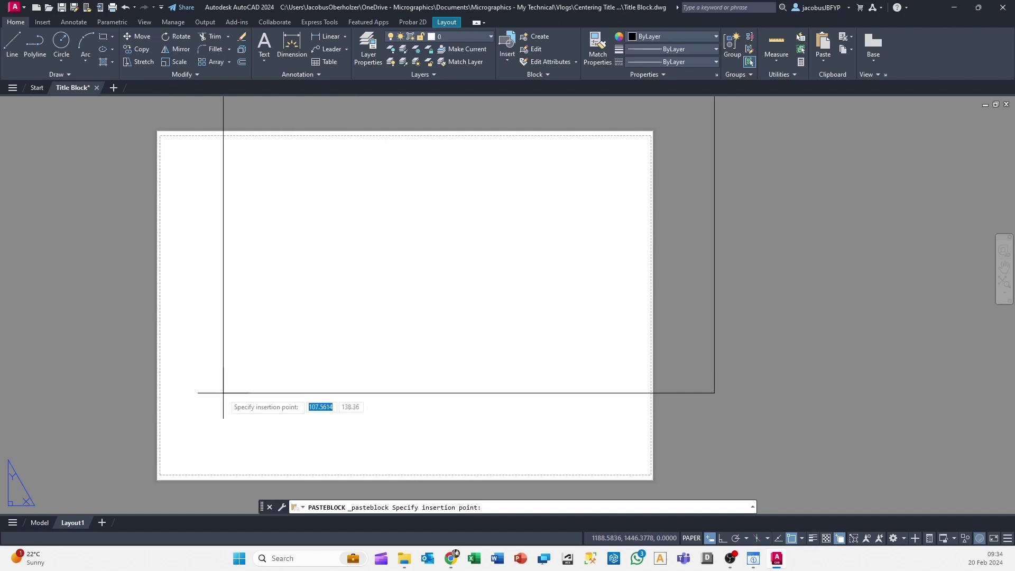
middle_drag(213, 412, 227, 396)
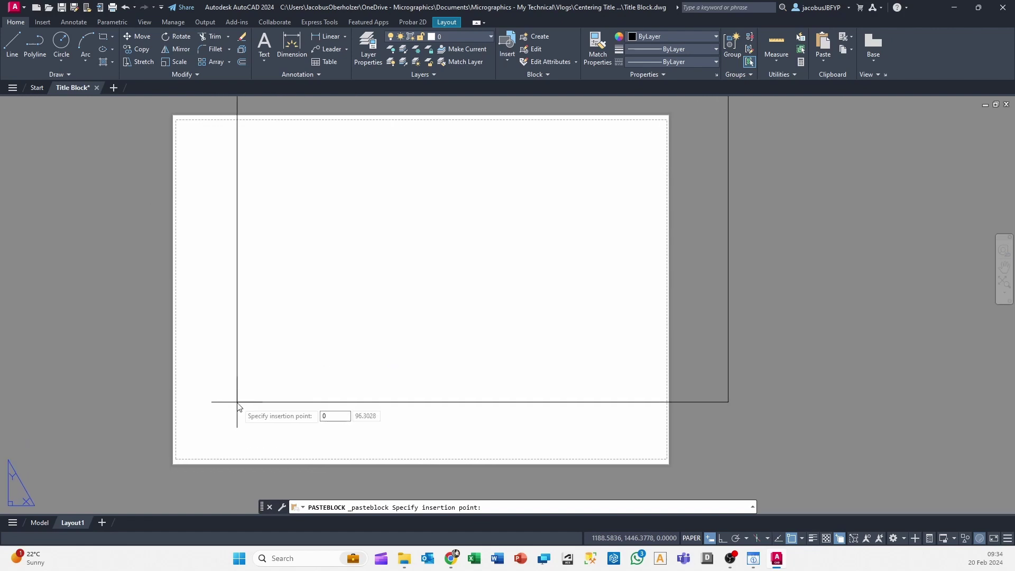
key(Tab)
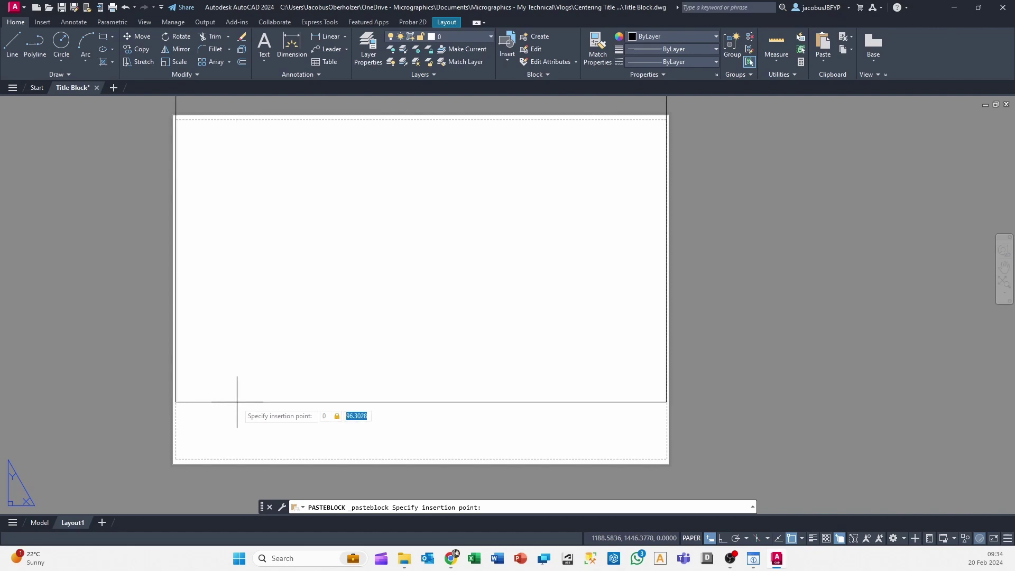
text(0)
key(Return)
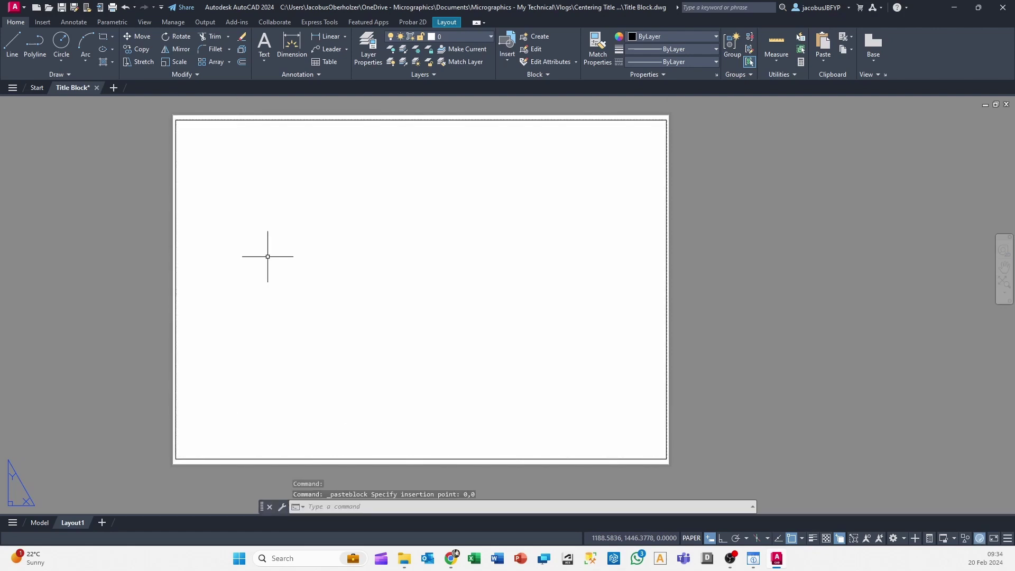
Step: Check the sheet's lower-left and top-right corners and select the pasted border rectangle
middle_drag(305, 245, 387, 211)
scroll(212, 410, up, 4)
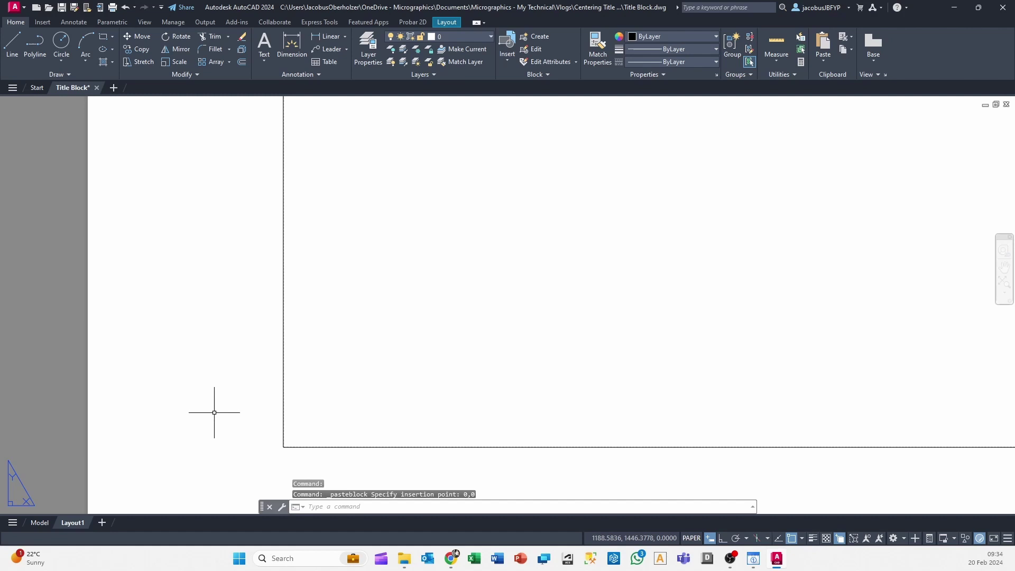
scroll(214, 413, up, 4)
middle_drag(385, 401, 185, 406)
scroll(309, 362, down, 1)
scroll(460, 319, down, 2)
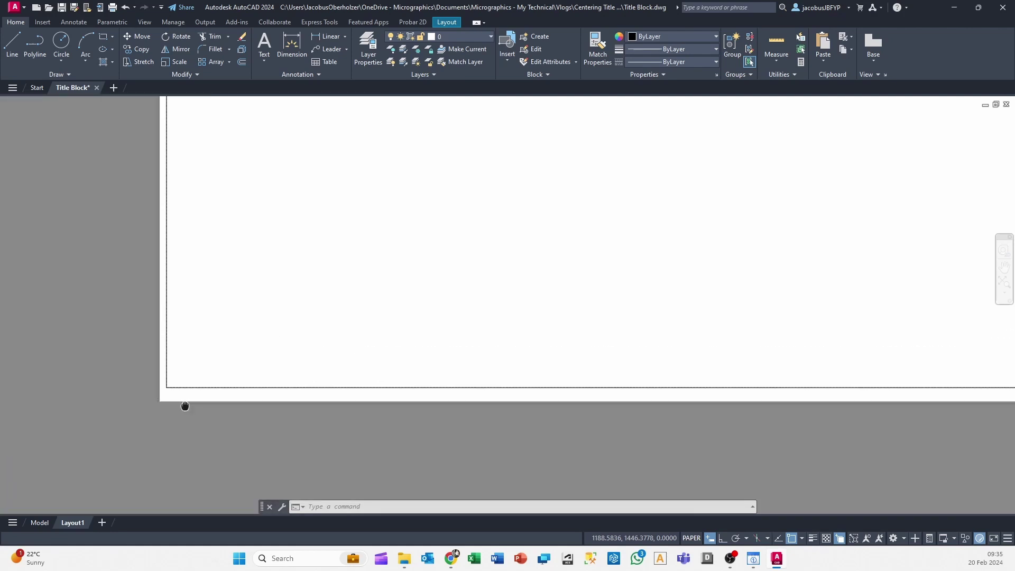
scroll(299, 403, up, 2)
scroll(532, 281, down, 4)
scroll(471, 297, up, 3)
middle_drag(408, 426, 425, 316)
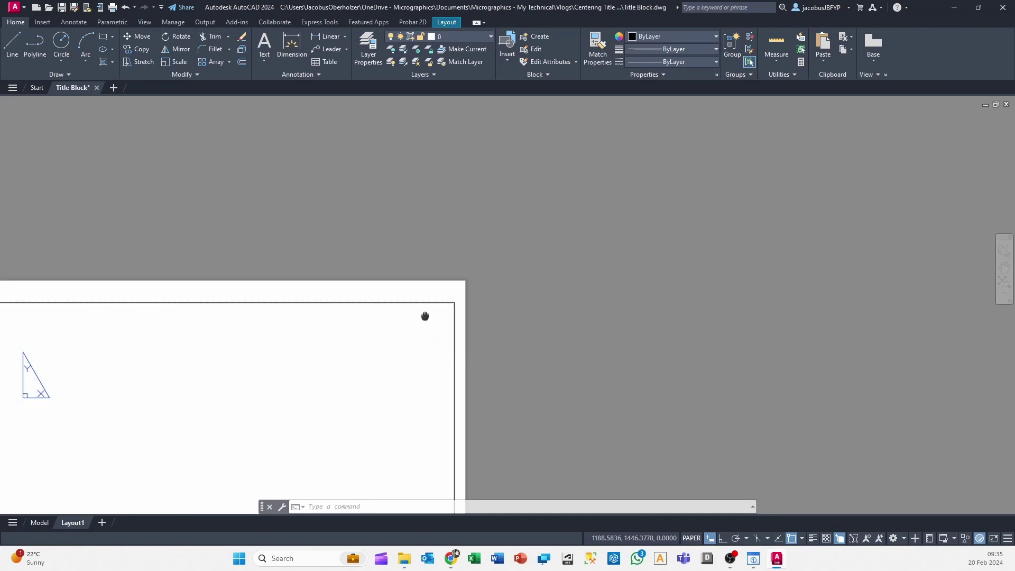
scroll(424, 316, up, 3)
scroll(471, 229, up, 3)
scroll(490, 262, up, 3)
click(652, 269)
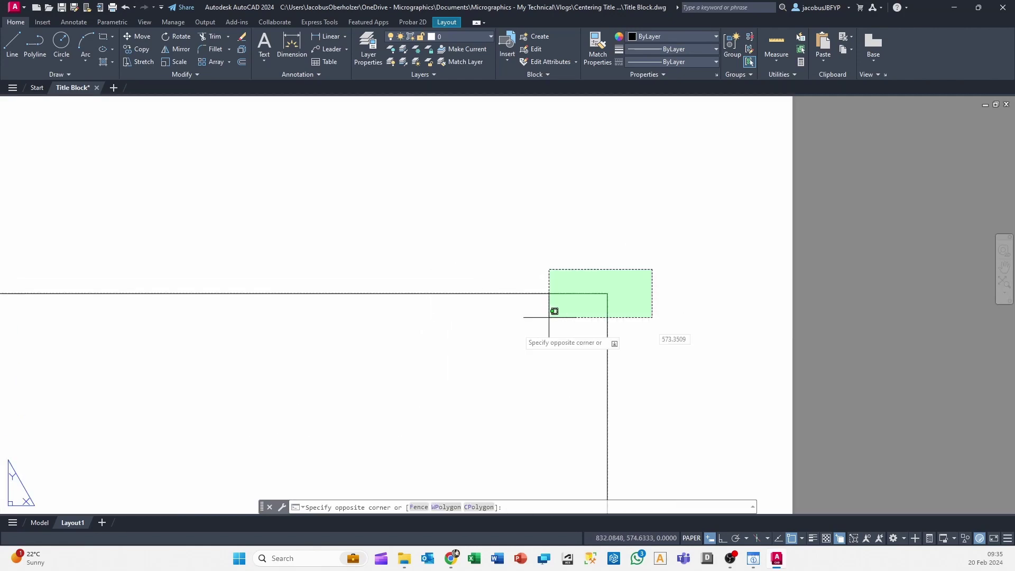
click(553, 312)
scroll(516, 324, down, 5)
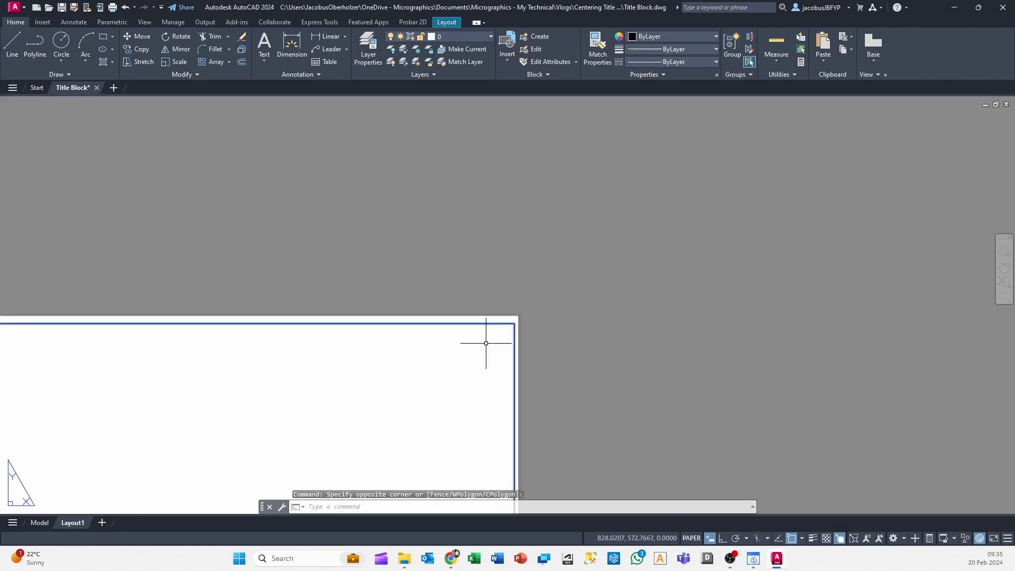
scroll(413, 283, down, 5)
Step: Explode the border rectangle and offset its top and left edges 20 mm inward
scroll(403, 261, up, 4)
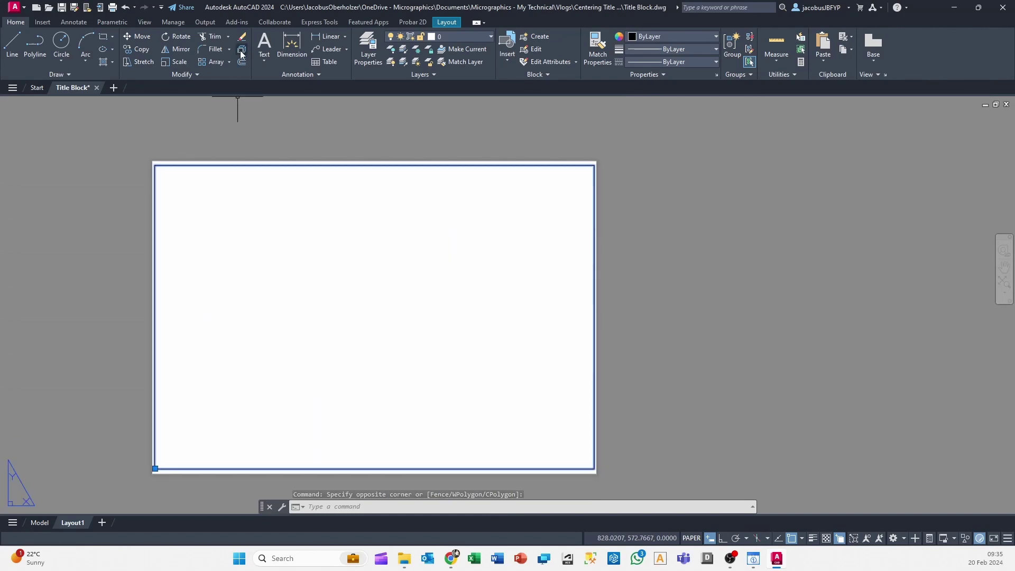
click(240, 51)
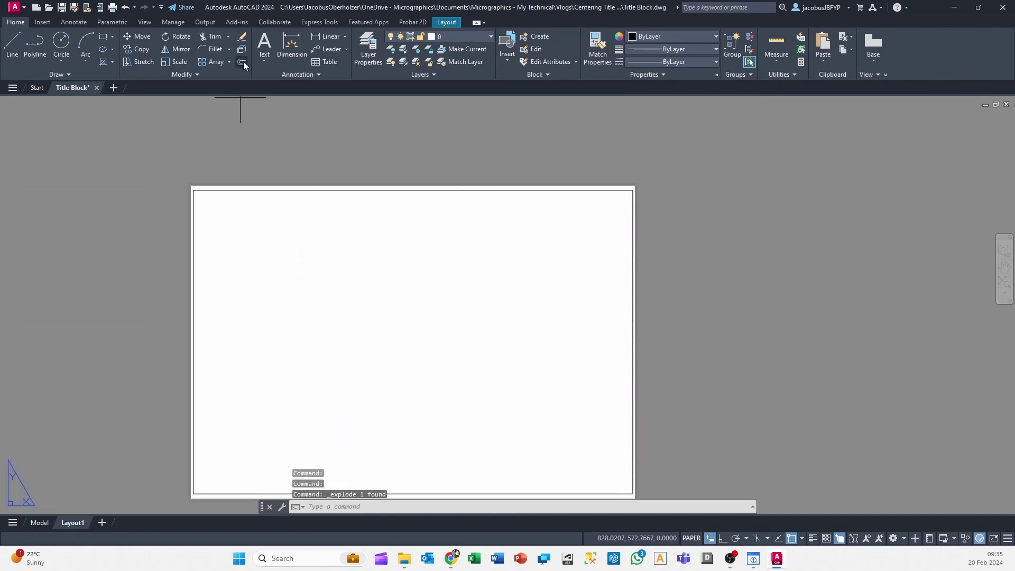
click(242, 62)
text(20)
key(Return)
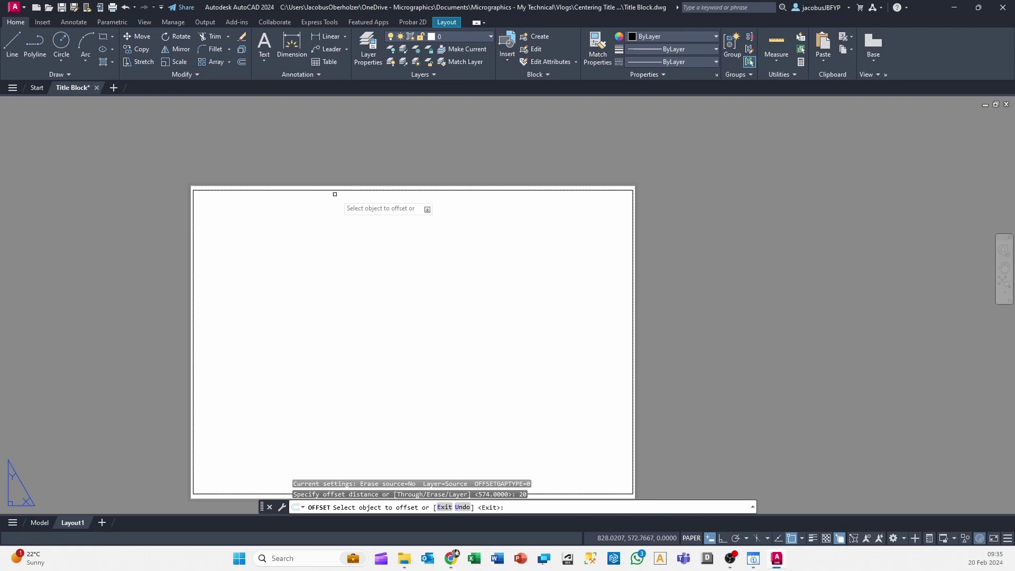
click(339, 191)
click(343, 215)
click(194, 260)
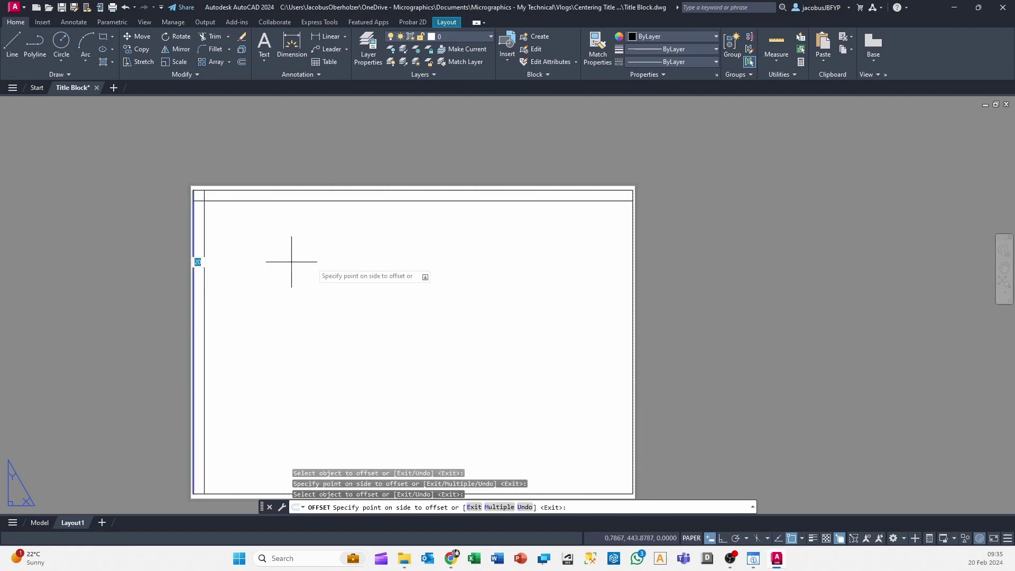
click(290, 266)
Step: Offset the bottom and right border edges 20 mm inward
middle_drag(406, 361, 374, 215)
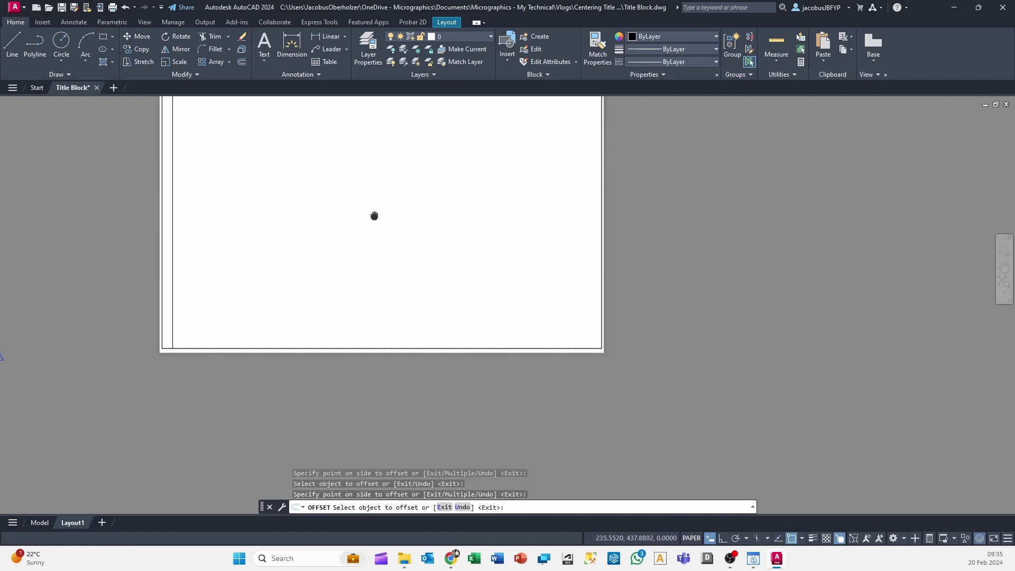
click(371, 347)
click(373, 328)
click(601, 306)
click(533, 316)
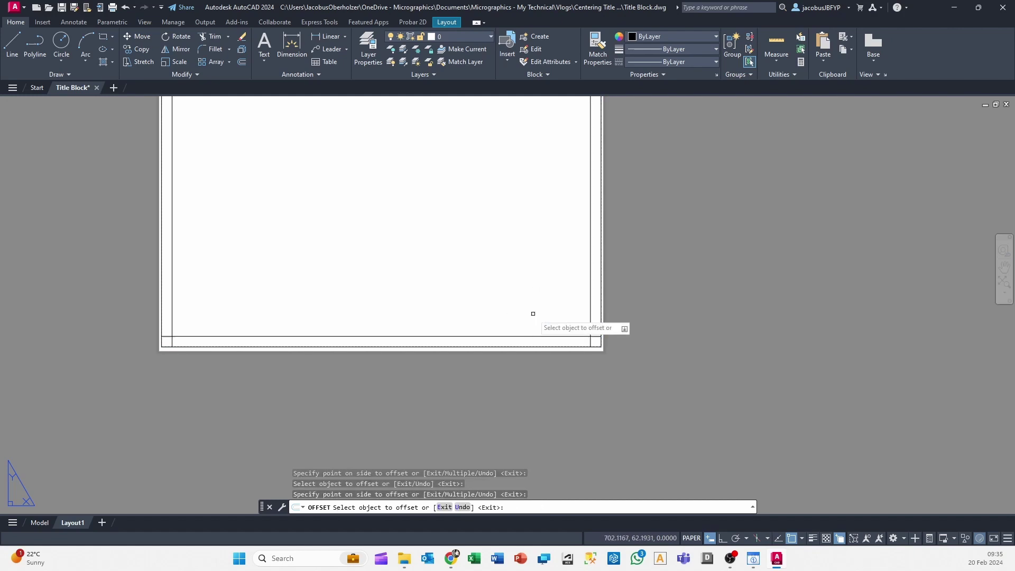
scroll(481, 359, down, 2)
scroll(529, 275, up, 4)
key(Escape)
Step: Delete the original outer border lines at the top-right and top-left corners
click(581, 235)
click(554, 269)
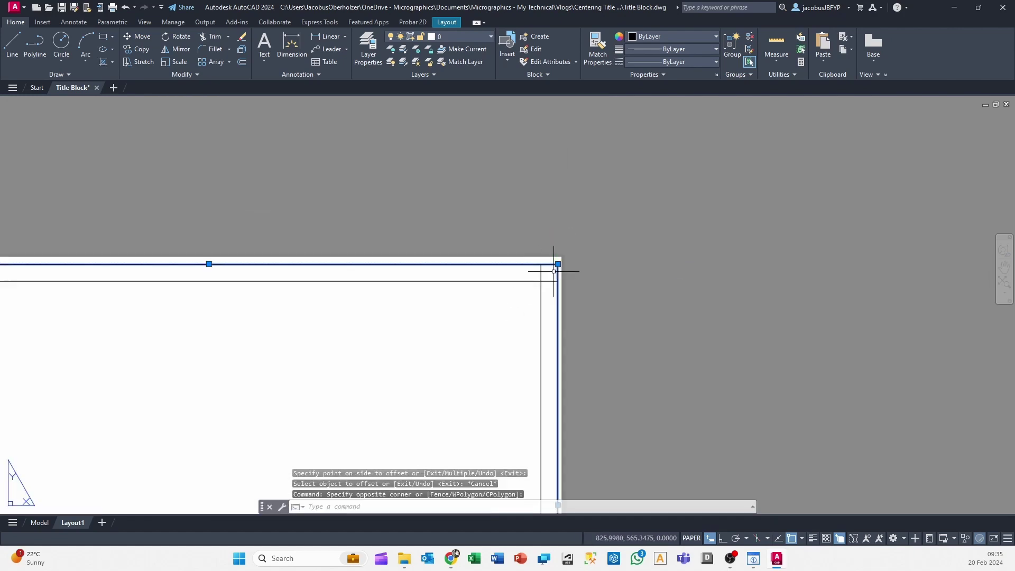
scroll(579, 274, down, 3)
key(Delete)
click(152, 214)
click(131, 208)
key(Delete)
scroll(177, 312, down, 2)
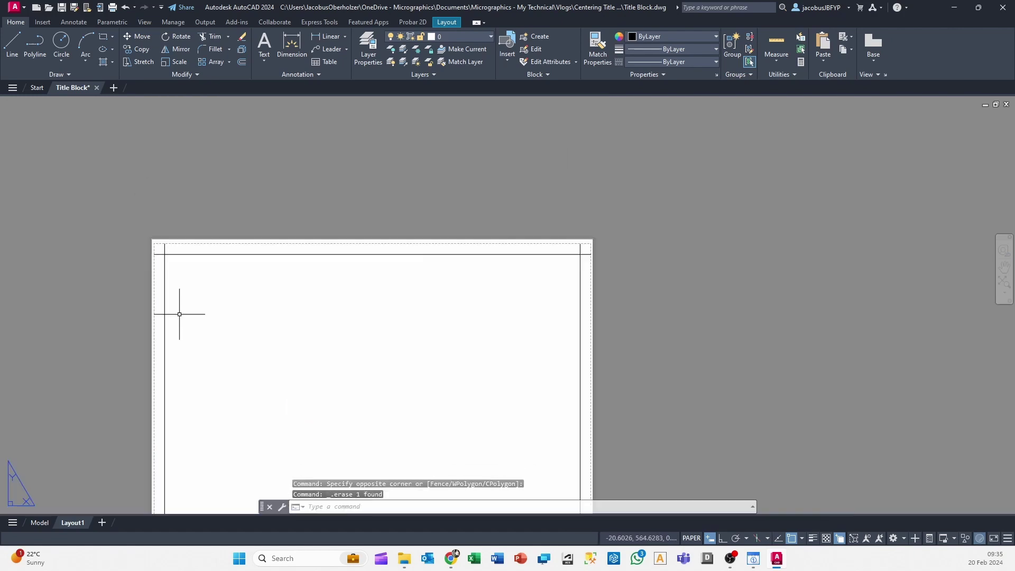
scroll(223, 285, up, 3)
scroll(190, 285, down, 3)
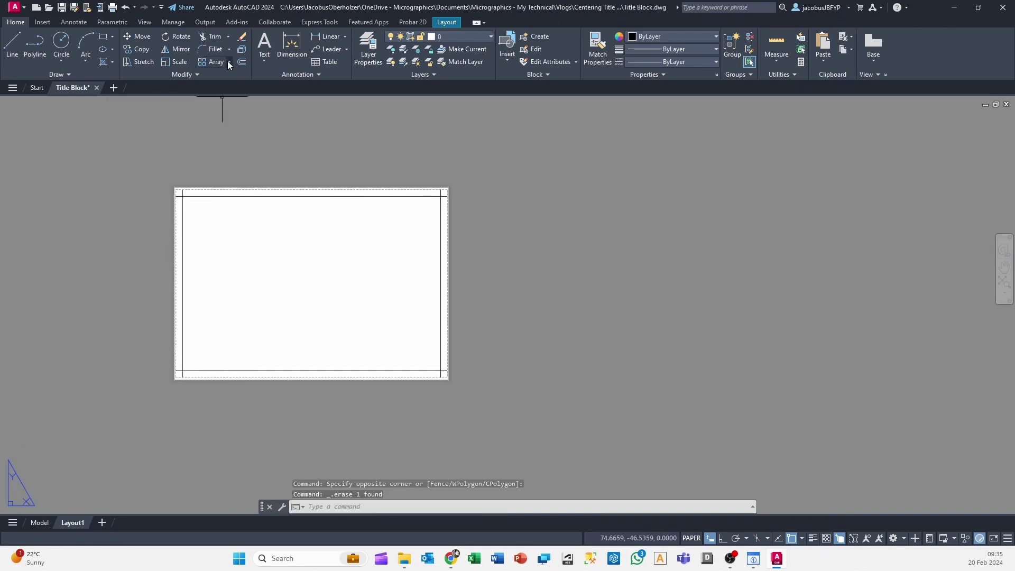
Step: Trim using the four inset lines as cutting edges, removing the bottom-left corner overshoots
click(211, 36)
click(507, 150)
click(240, 347)
scroll(165, 367, up, 5)
key(Return)
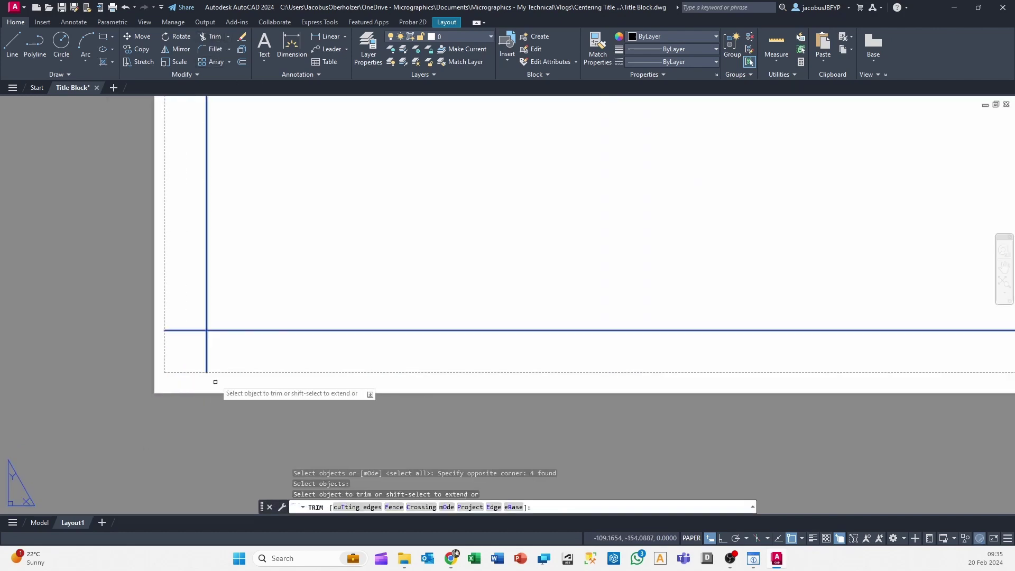
click(154, 333)
click(153, 315)
Step: Trim away the overshooting line ends at the top-right and bottom-right corners
scroll(165, 423, down, 4)
scroll(199, 190, up, 5)
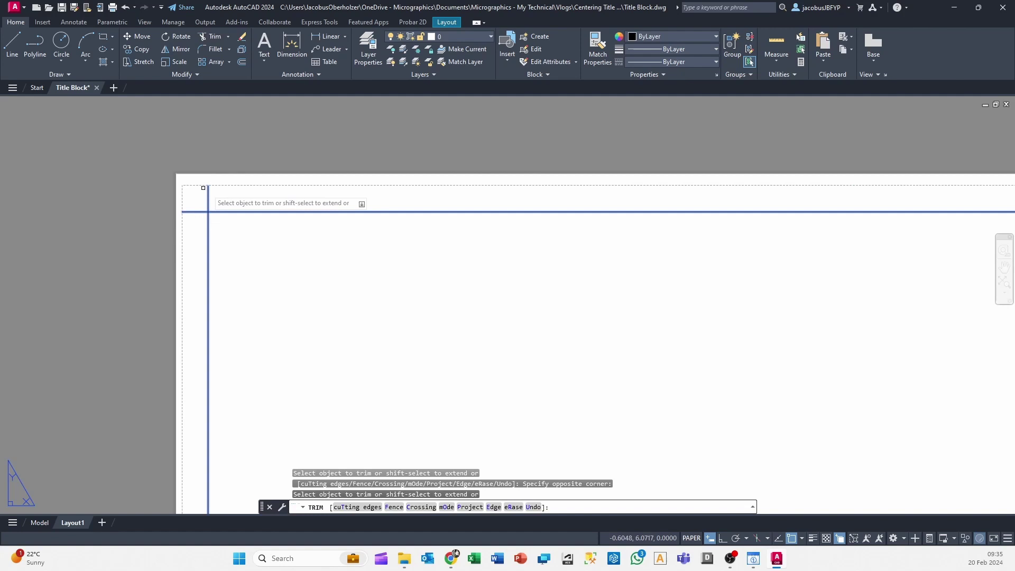
scroll(181, 247, down, 4)
scroll(539, 267, up, 3)
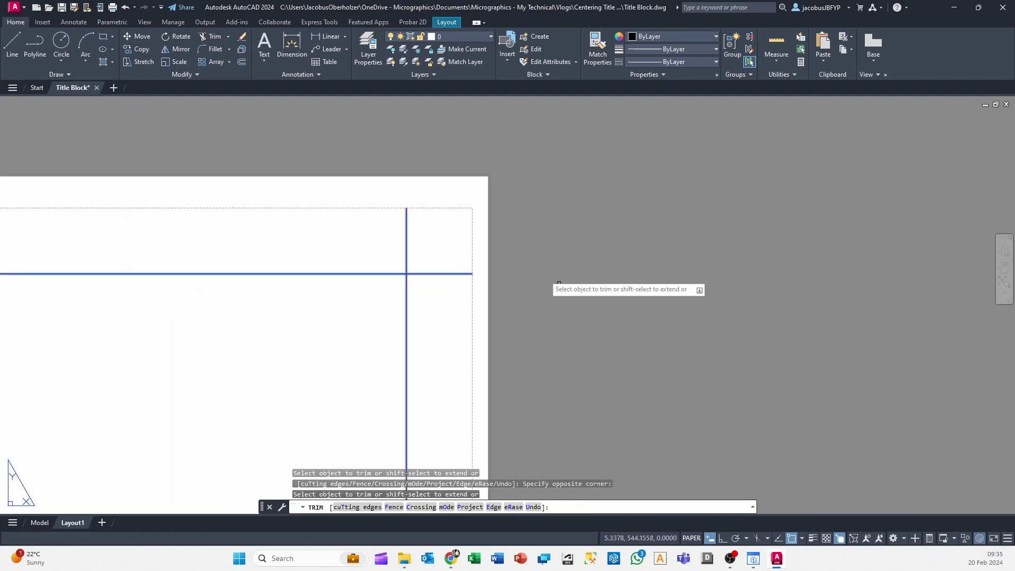
click(469, 245)
click(404, 296)
scroll(402, 254, down, 4)
scroll(392, 373, up, 5)
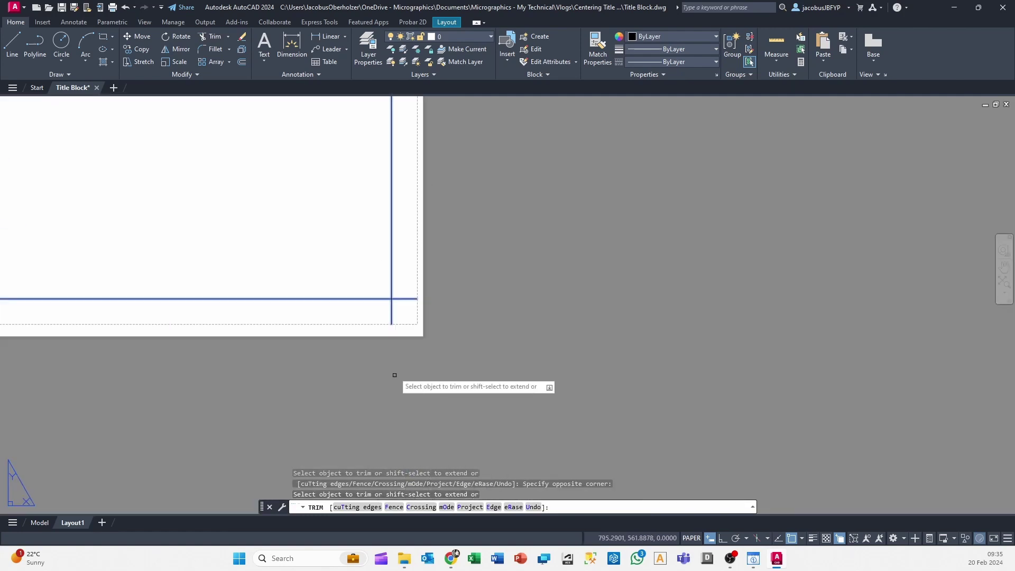
click(433, 211)
click(350, 223)
scroll(349, 223, down, 5)
key(Escape)
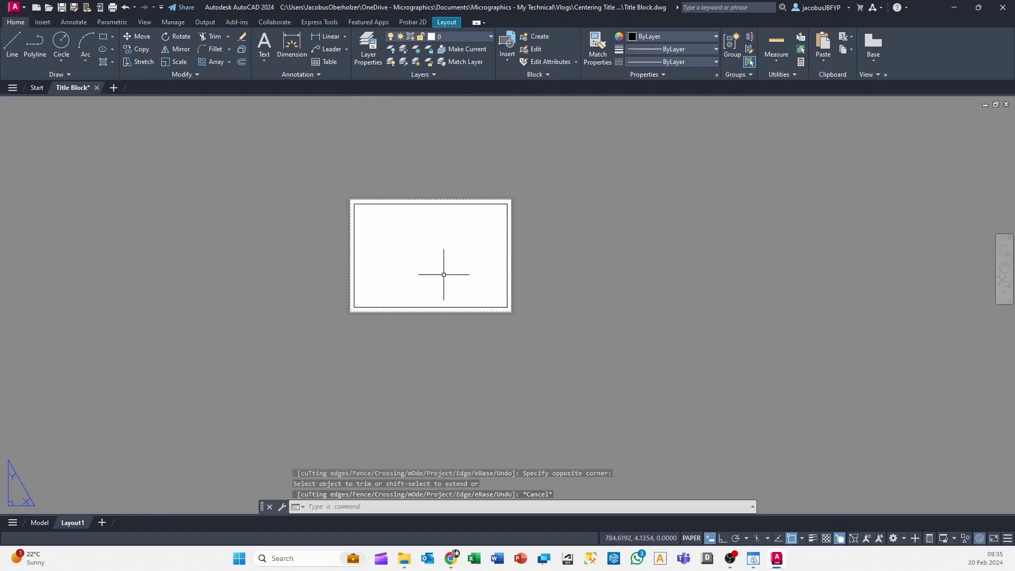
scroll(449, 264, up, 3)
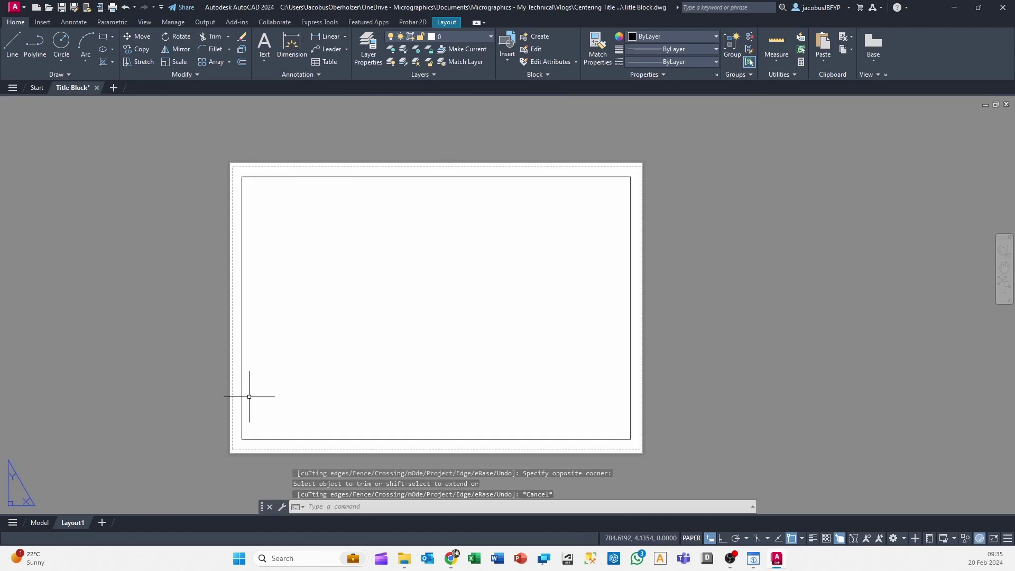